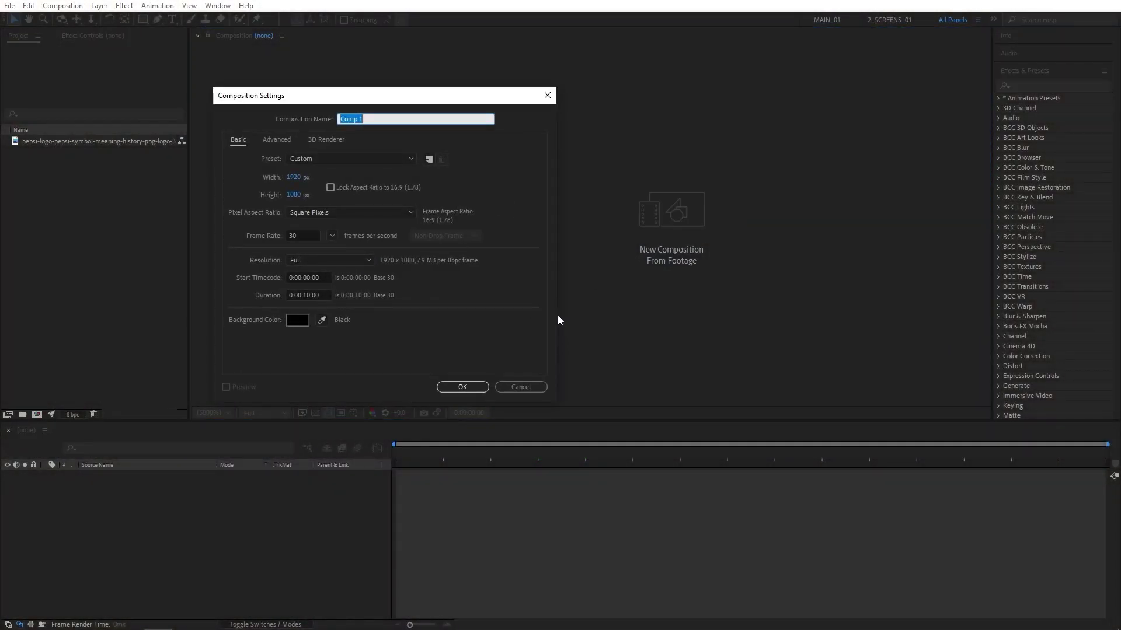
- Name the new composition 'Render', keeping 1920×1080, 30 fps, 10 seconds and a black background
{"action": "type", "text": "Render"}
{"action": "left_click", "coordinate": [462, 387]}
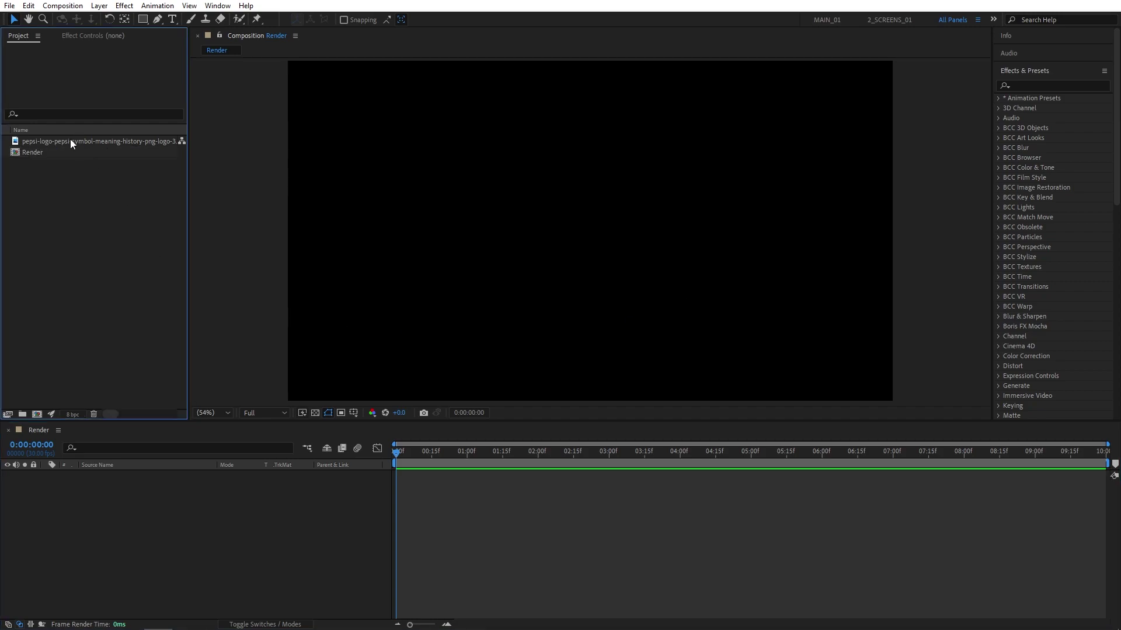
- Add the Pepsi logo to Render and set its scale to 25%
{"action": "left_click_drag", "start_coordinate": [71, 140], "coordinate": [147, 520]}
{"action": "key", "text": "s"}
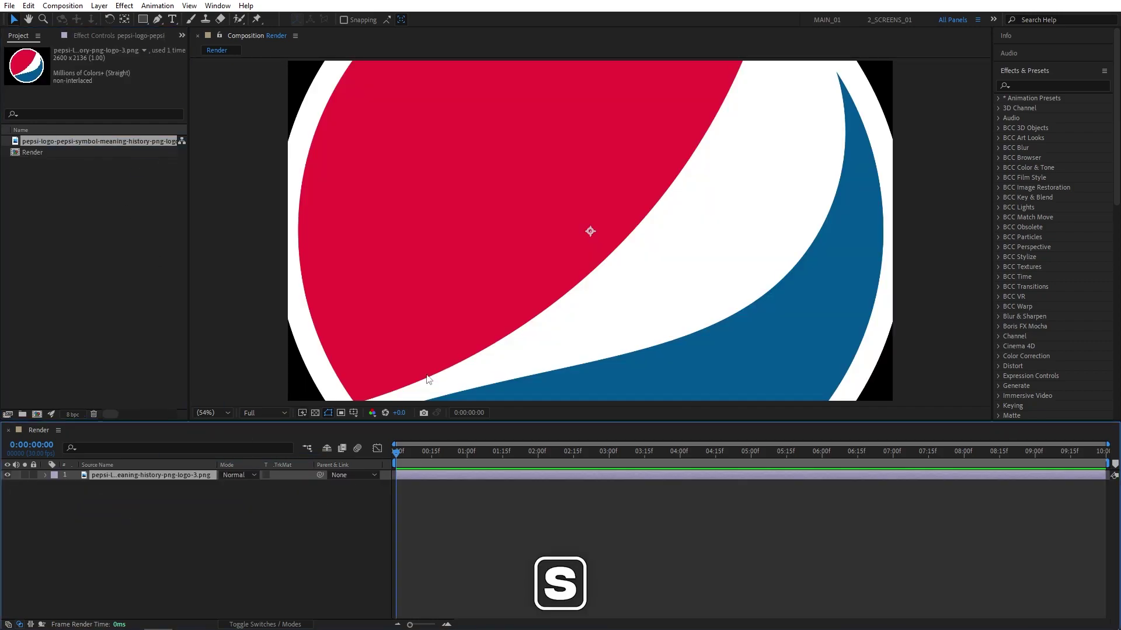
{"action": "left_click", "coordinate": [236, 485]}
{"action": "type", "text": "25"}
{"action": "key", "text": "Return"}
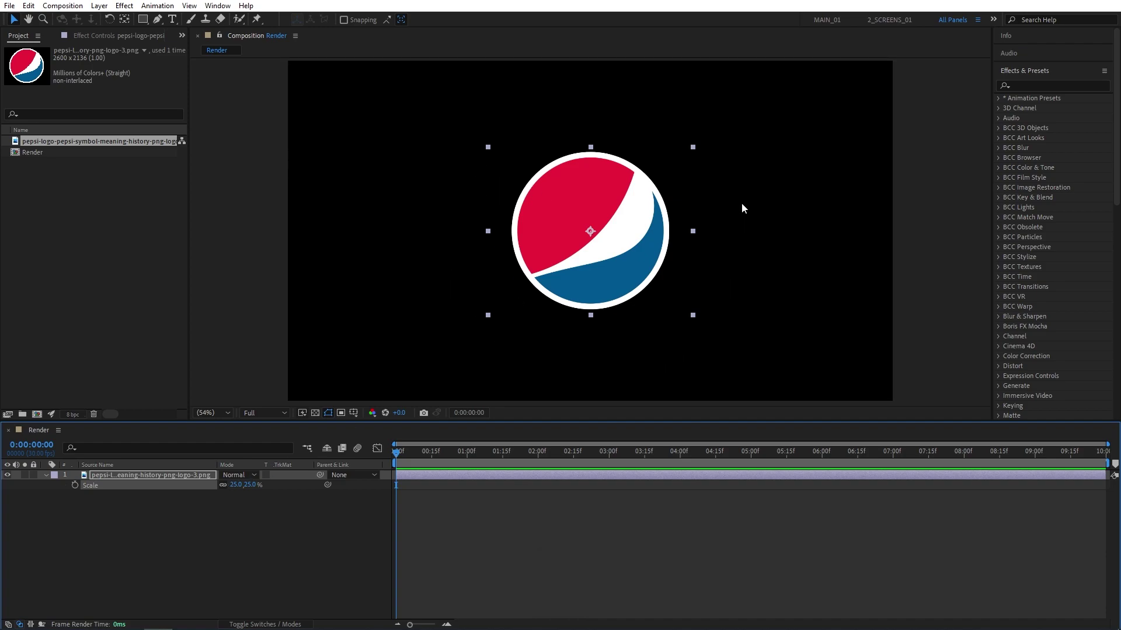
- Pre-compose the logo layer into 'Logo', moving all attributes into it
{"action": "right_click", "coordinate": [168, 477]}
{"action": "left_click", "coordinate": [223, 408]}
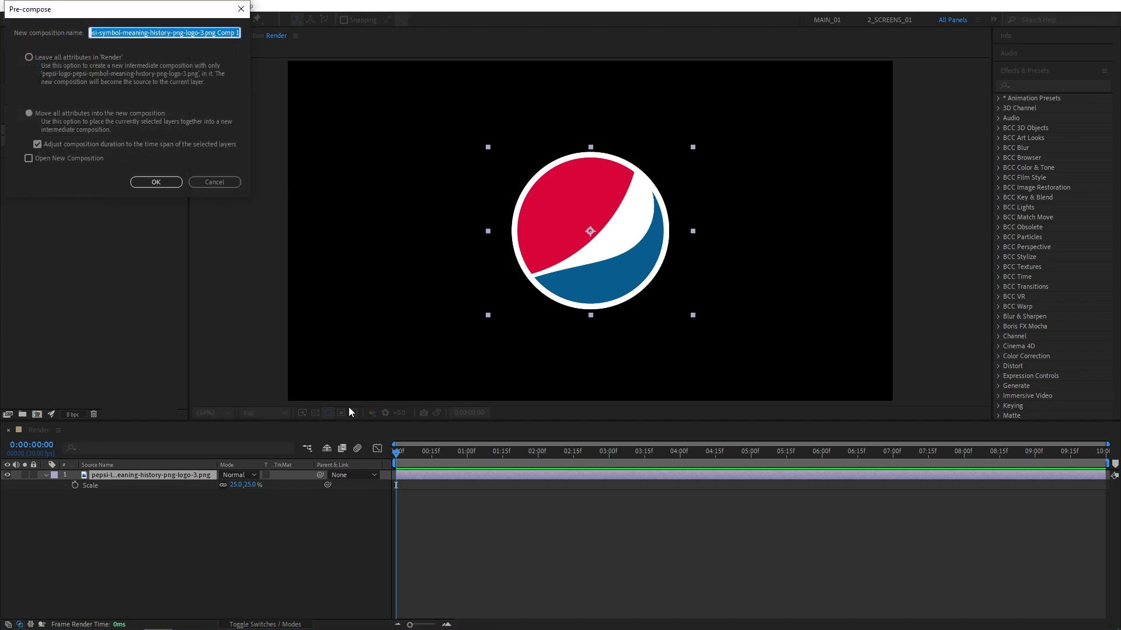
{"action": "type", "text": "Logo"}
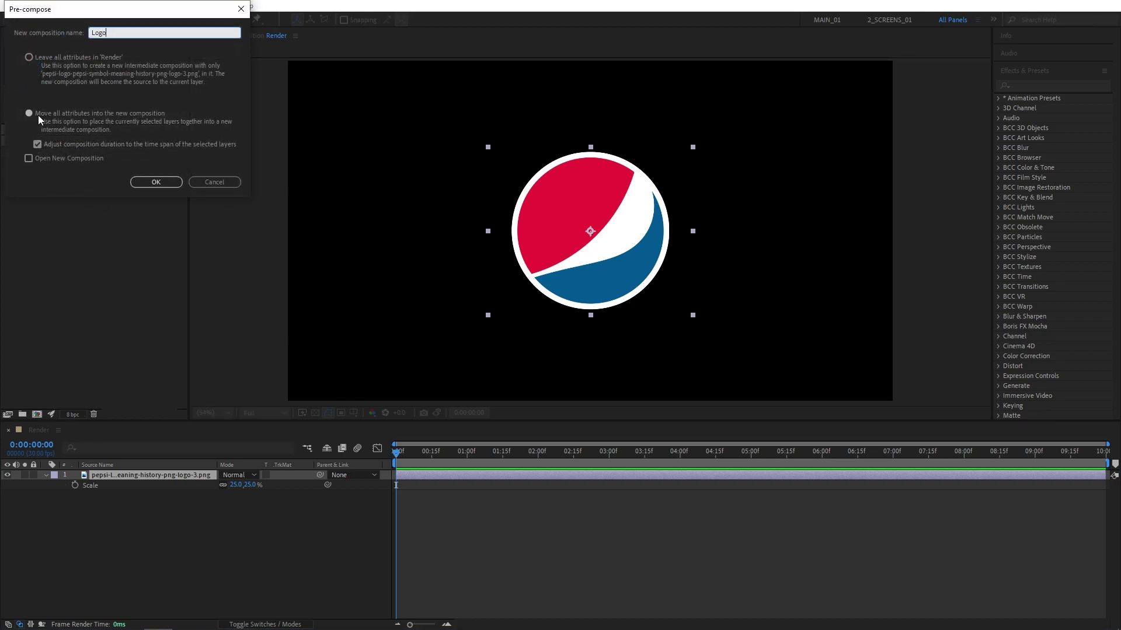
{"action": "left_click", "coordinate": [29, 114]}
{"action": "left_click", "coordinate": [156, 182]}
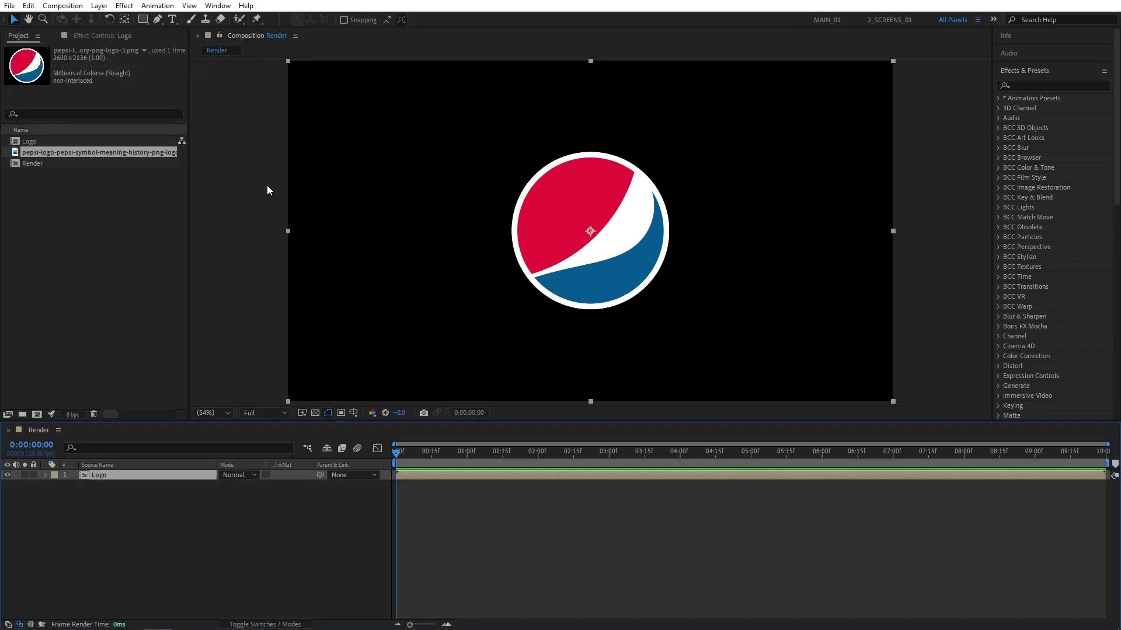
- Apply CC Ball Action to Logo and keyframe Scatter and Twist Angle at 2 seconds
{"action": "left_click", "coordinate": [1043, 85]}
{"action": "type", "text": "cc ball"}
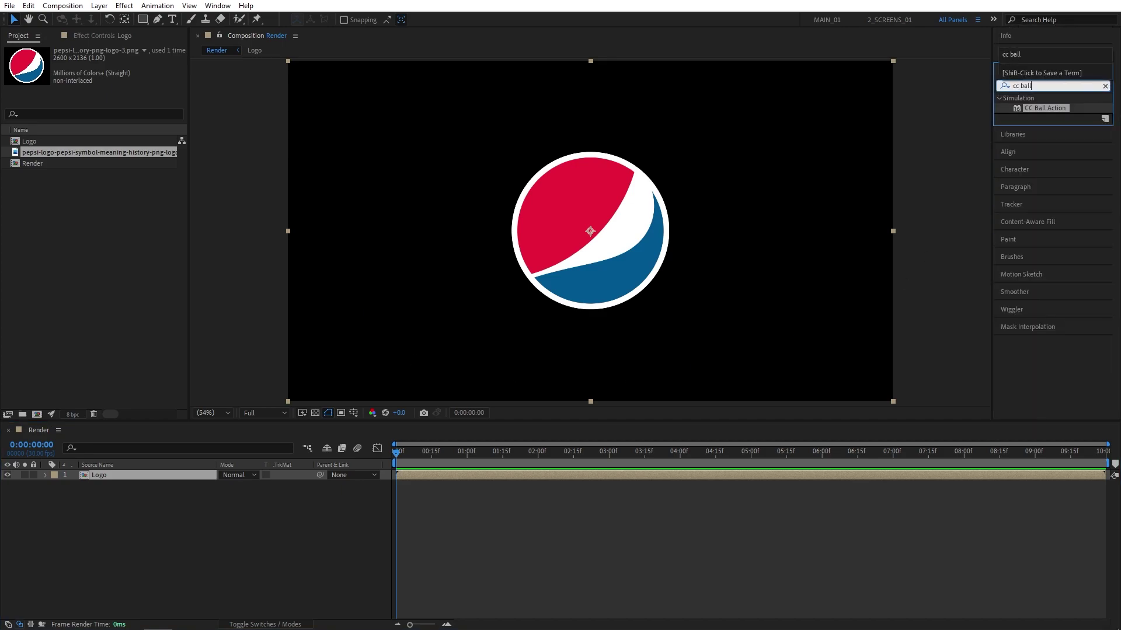
{"action": "left_click_drag", "start_coordinate": [1044, 108], "coordinate": [170, 478]}
{"action": "left_click", "coordinate": [443, 488]}
{"action": "left_click_drag", "start_coordinate": [405, 451], "coordinate": [538, 478]}
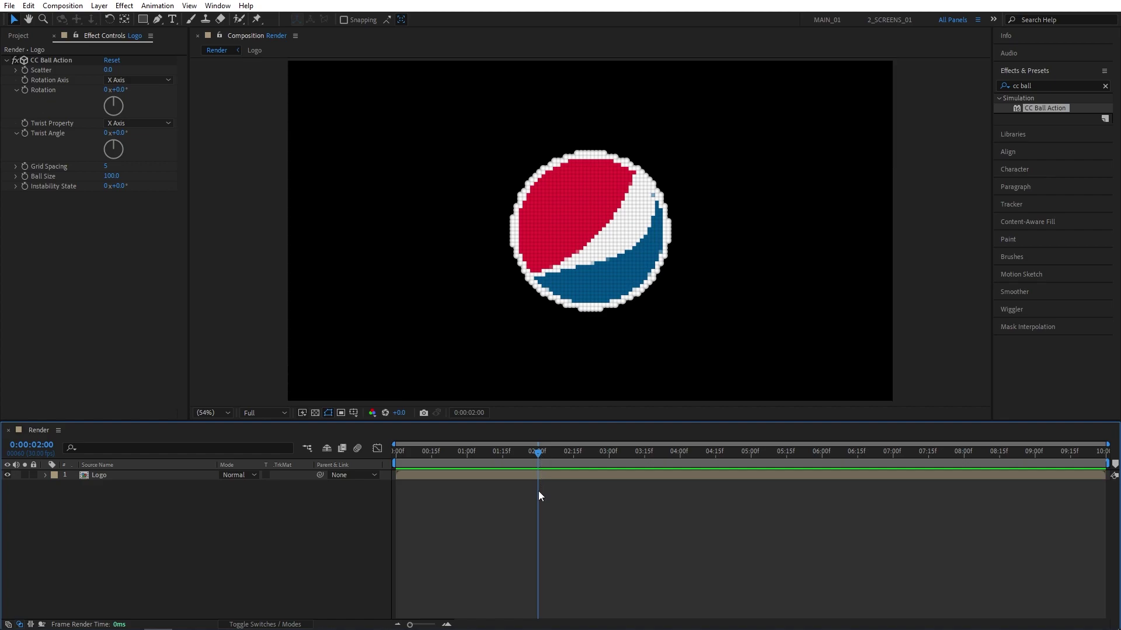
{"action": "left_click", "coordinate": [26, 69]}
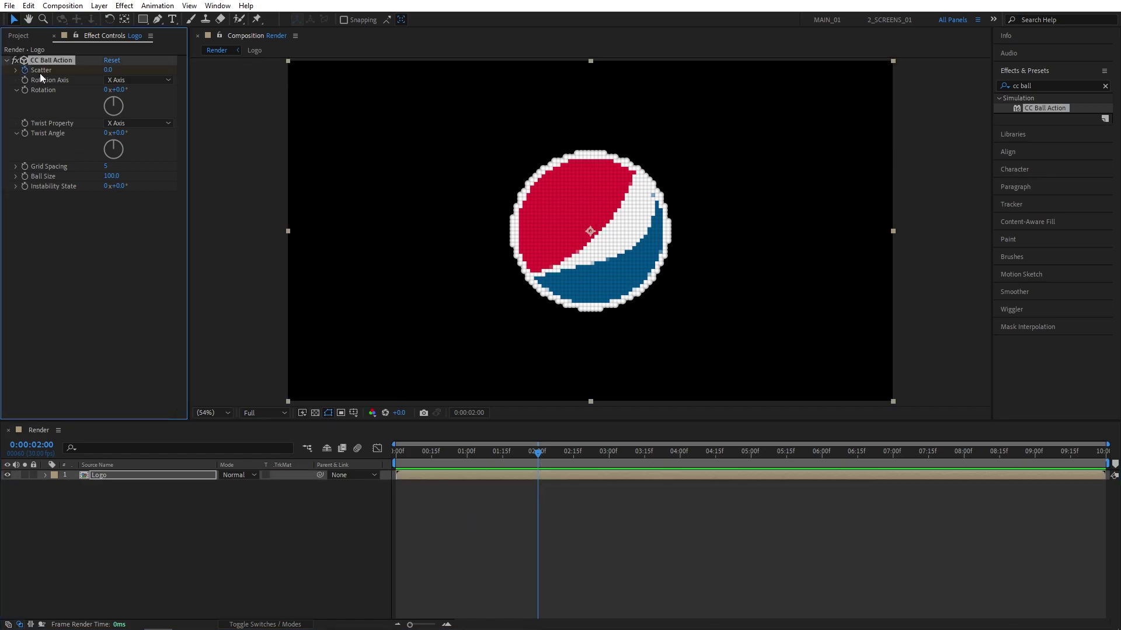
{"action": "key", "text": "u"}
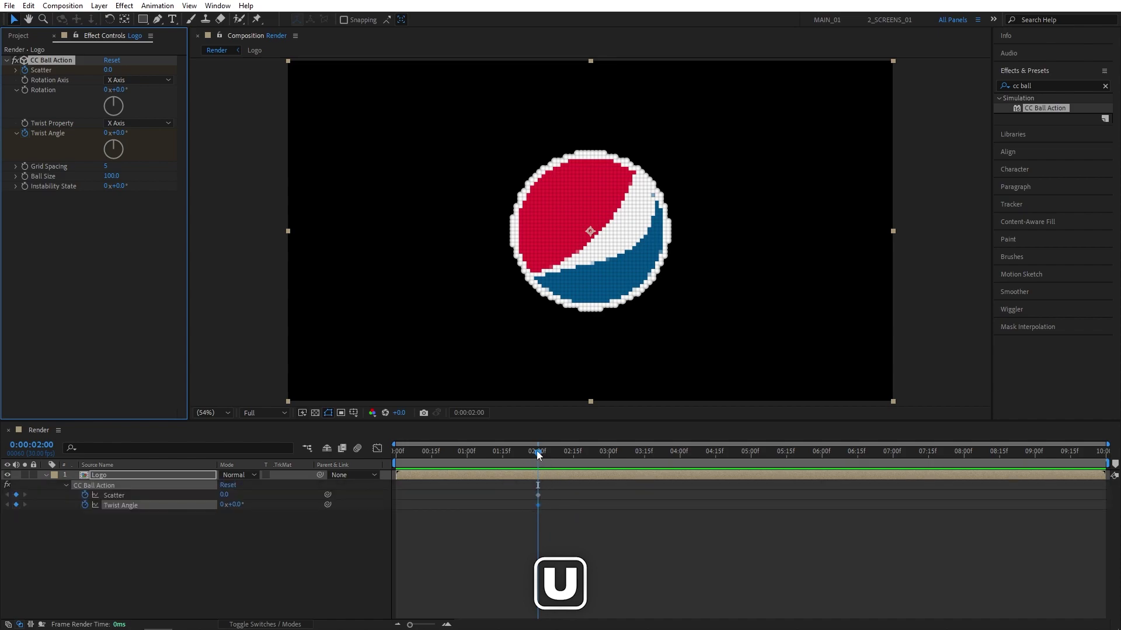
- At 0 seconds set Scatter to 500 and Twist Angle to -1x, then preview the assembly
{"action": "left_click_drag", "start_coordinate": [537, 451], "coordinate": [408, 481]}
{"action": "left_click", "coordinate": [240, 550]}
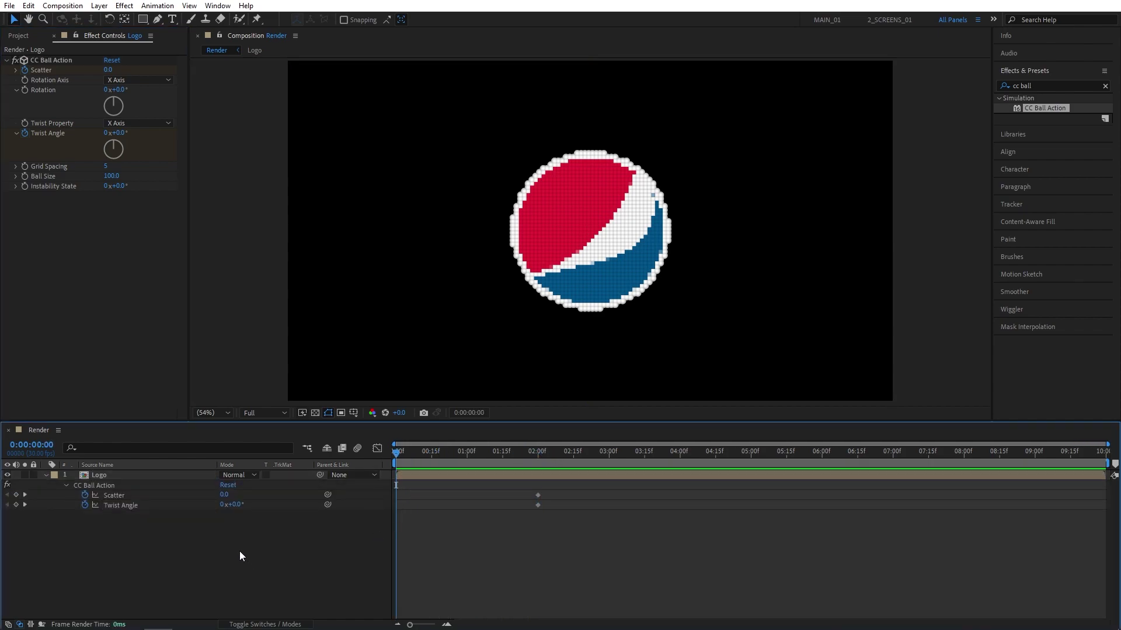
{"action": "left_click", "coordinate": [224, 495]}
{"action": "type", "text": "500"}
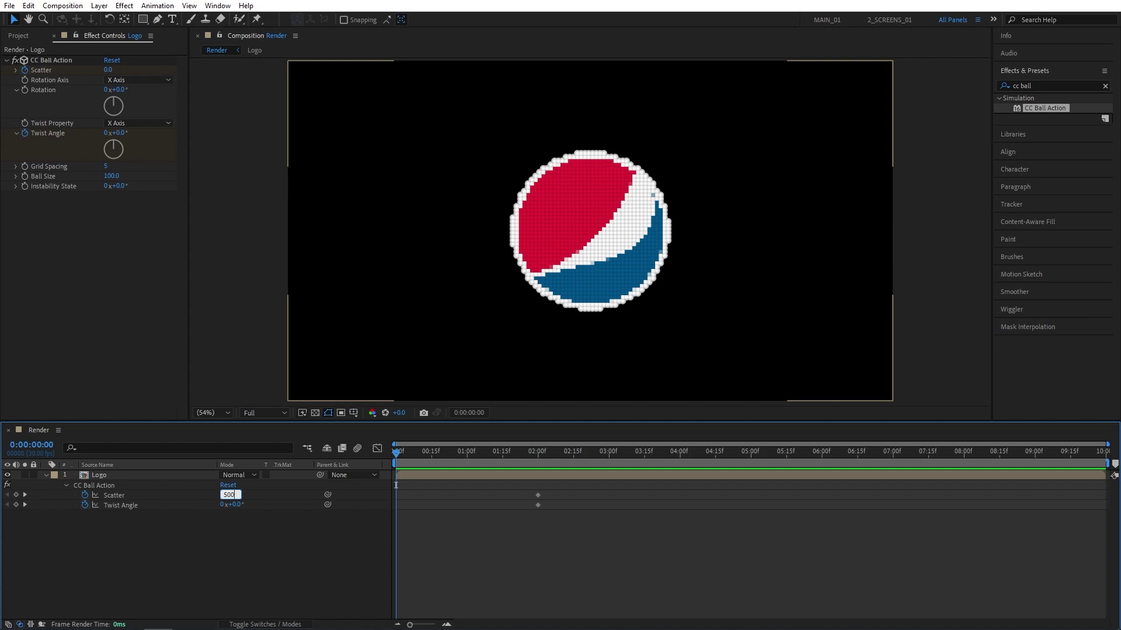
{"action": "key", "text": "Tab"}
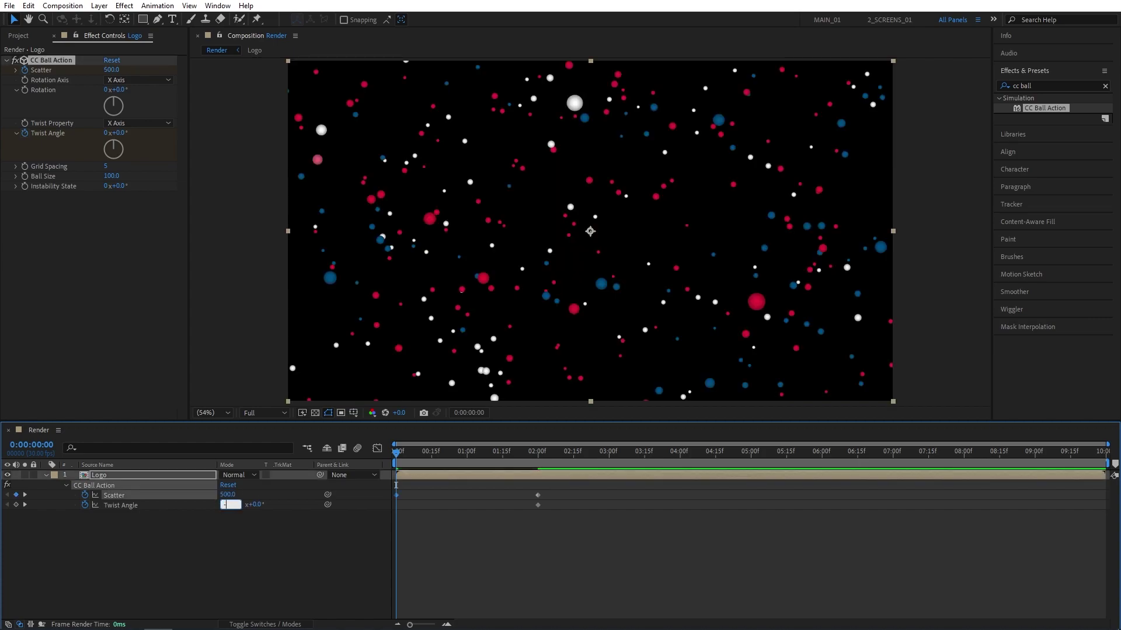
{"action": "type", "text": "-1"}
{"action": "key", "text": "Return"}
{"action": "left_click_drag", "start_coordinate": [403, 457], "coordinate": [517, 457]}
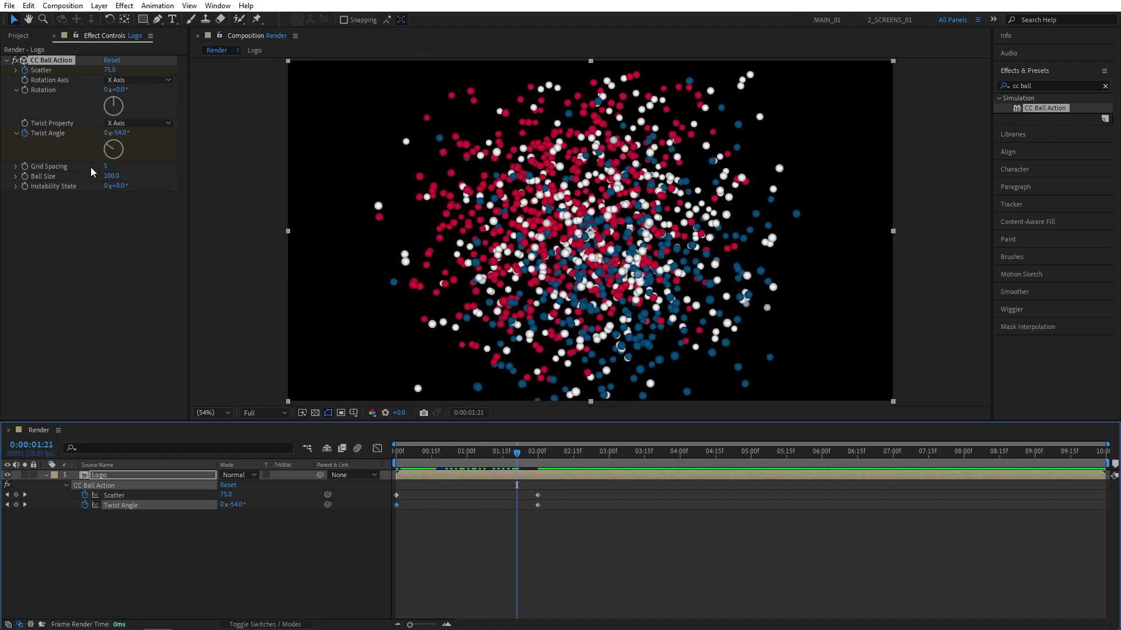
- Set CC Ball Action's Rotation Axis to Z Axis and Twist Property to Radius
{"action": "left_click", "coordinate": [136, 81]}
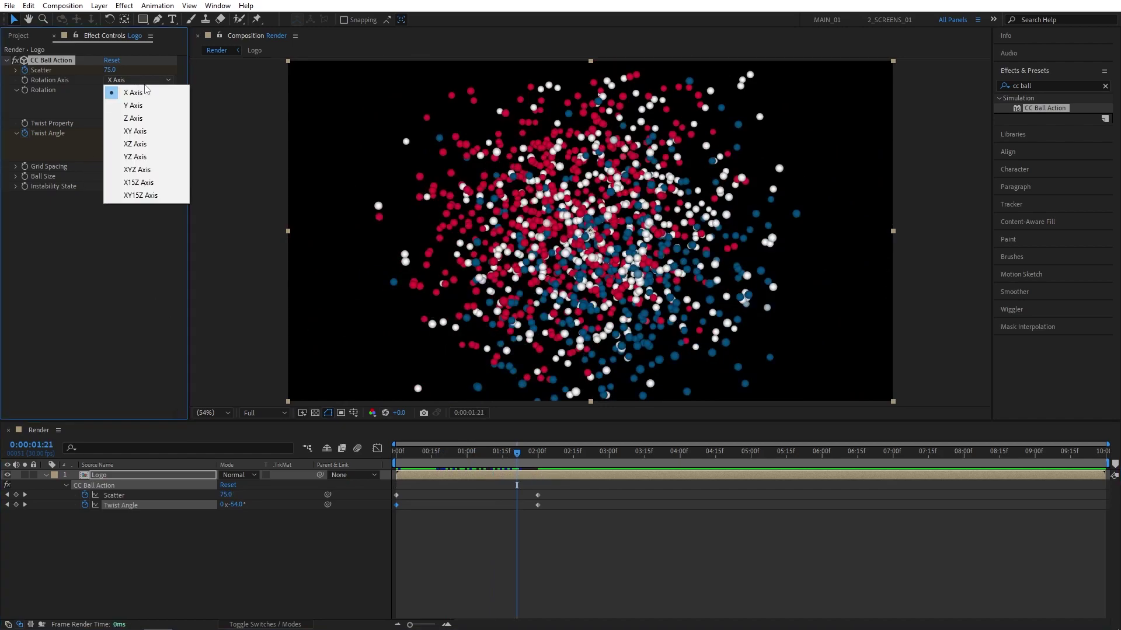
{"action": "left_click", "coordinate": [91, 227]}
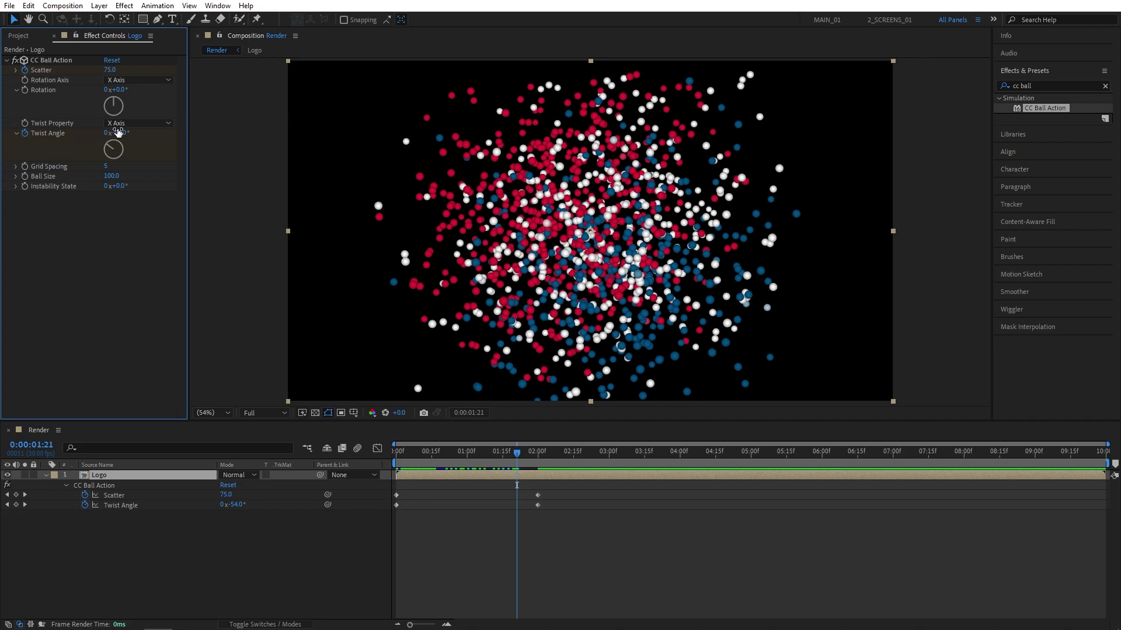
{"action": "left_click", "coordinate": [120, 124]}
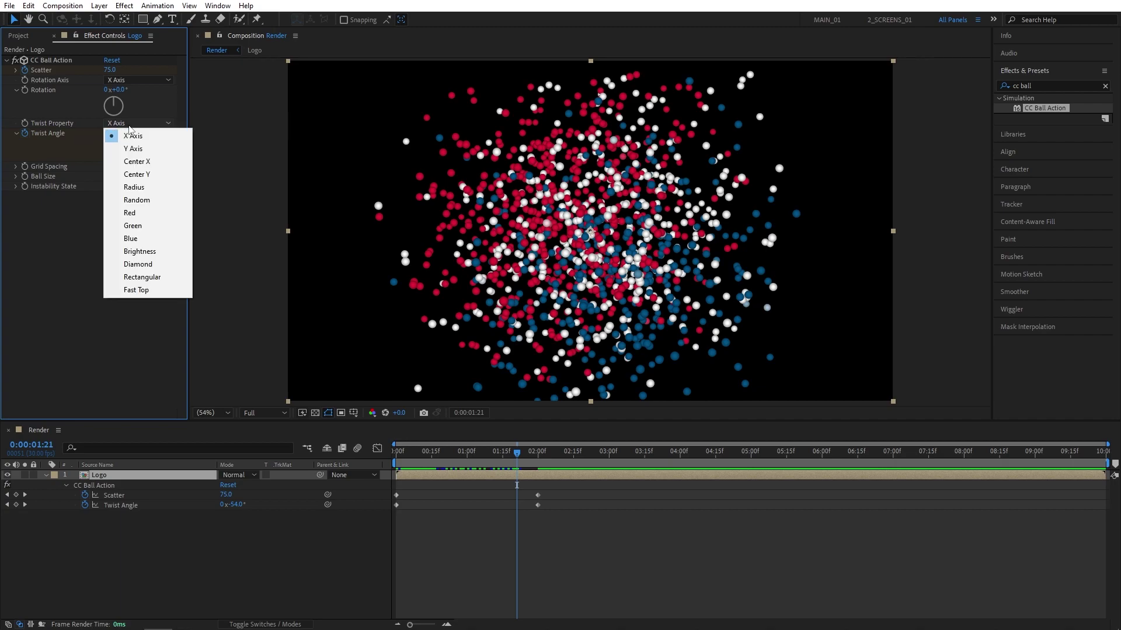
{"action": "left_click", "coordinate": [61, 257]}
{"action": "left_click", "coordinate": [131, 82]}
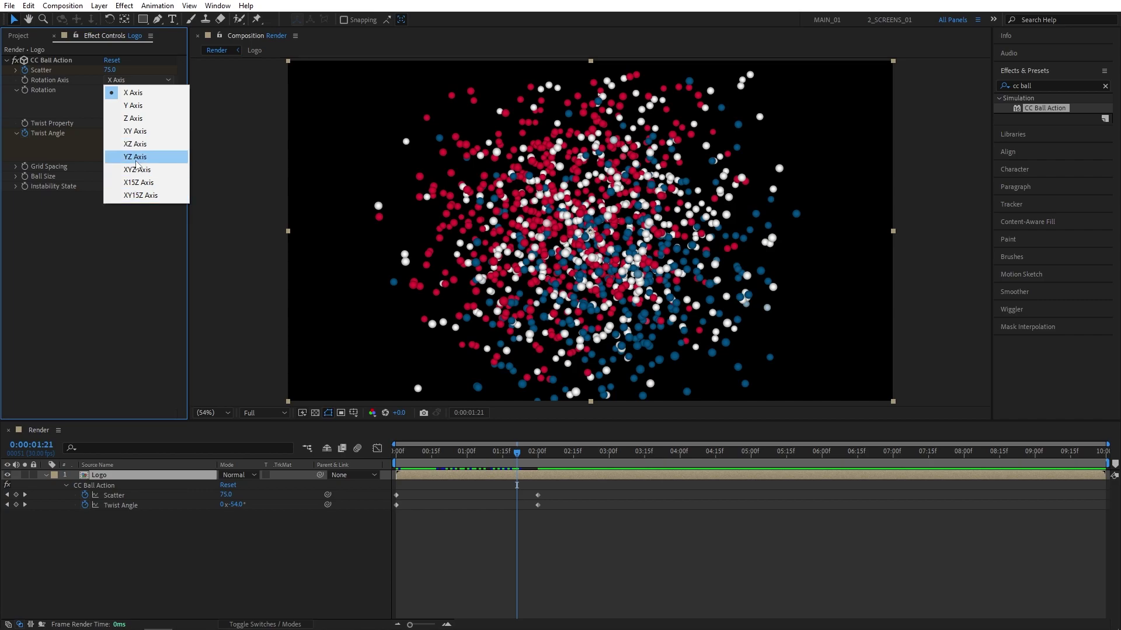
{"action": "left_click", "coordinate": [187, 213]}
{"action": "mouse_move", "coordinate": [496, 459]}
{"action": "left_mouse_down"}
{"action": "mouse_move", "coordinate": [471, 457]}
{"action": "mouse_move", "coordinate": [495, 460]}
{"action": "left_mouse_up"}
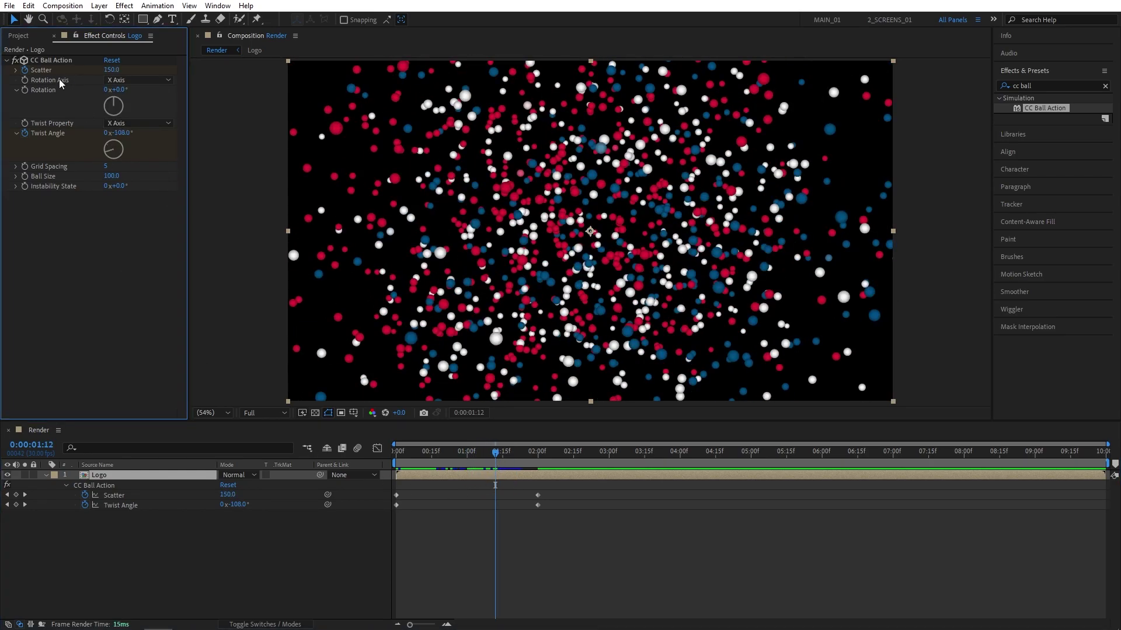
{"action": "left_click", "coordinate": [133, 80]}
{"action": "left_click", "coordinate": [144, 119]}
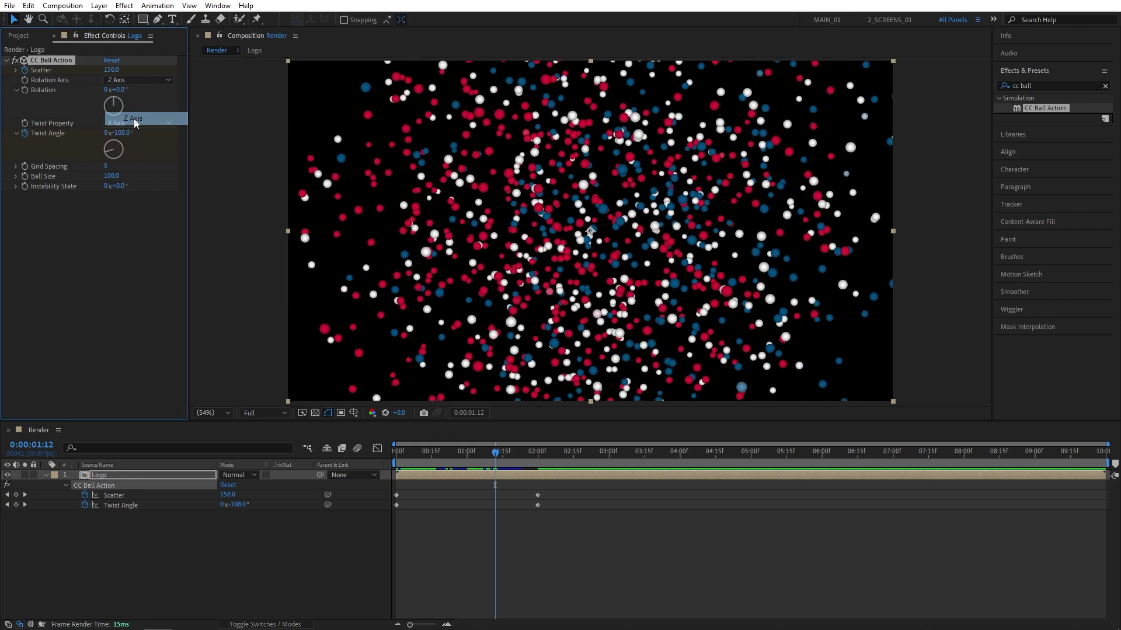
{"action": "left_click", "coordinate": [139, 123]}
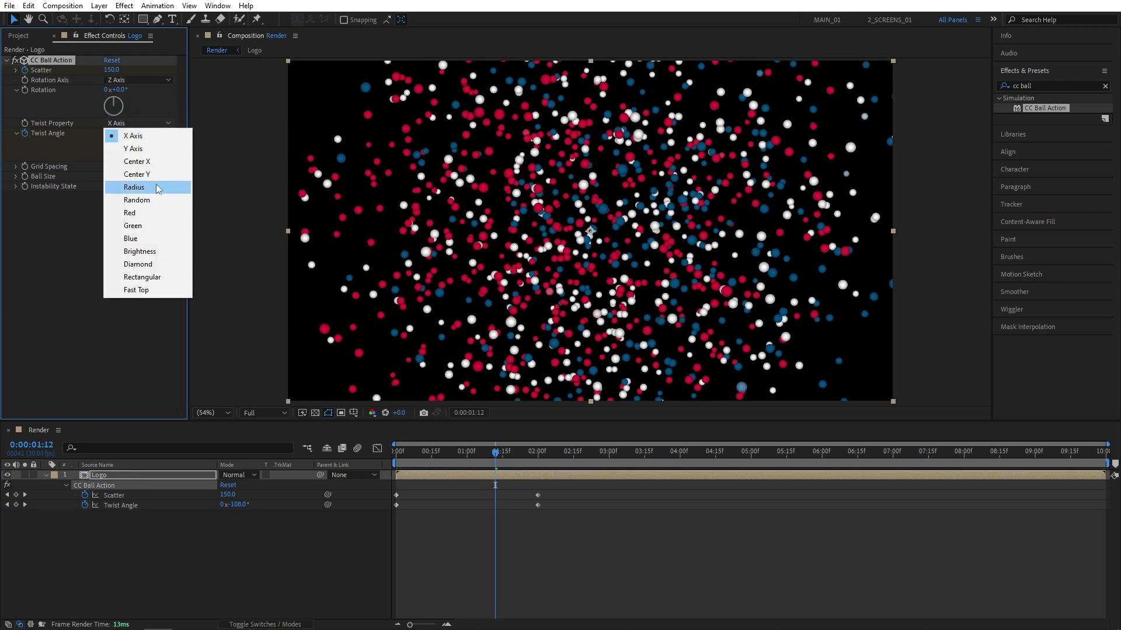
{"action": "left_click", "coordinate": [140, 187]}
{"action": "left_click_drag", "start_coordinate": [483, 445], "coordinate": [532, 453]}
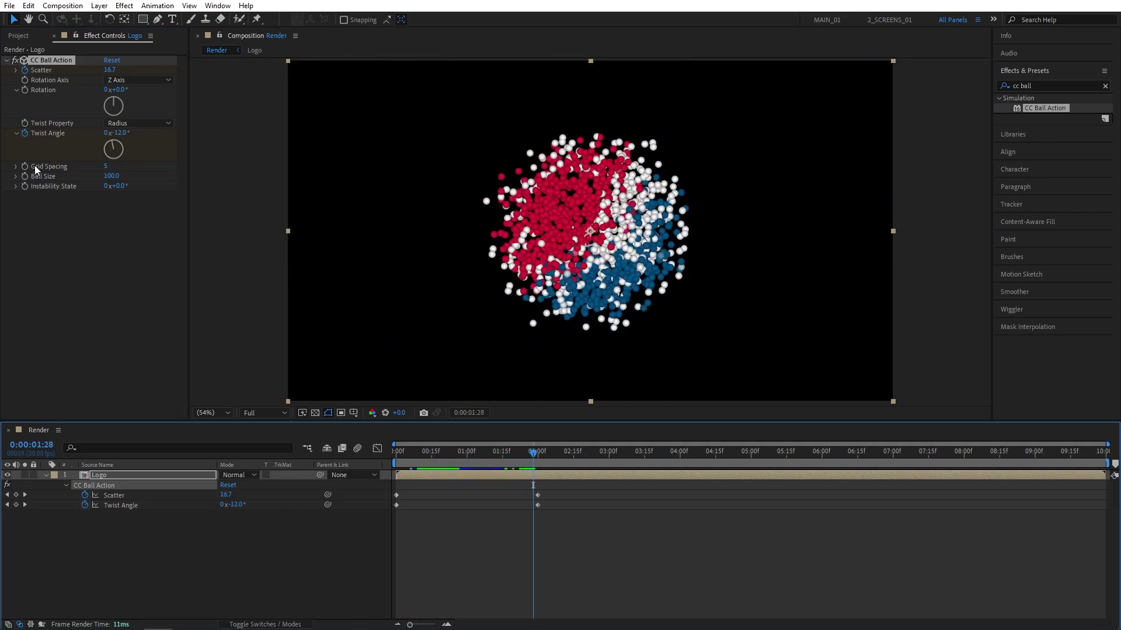
- Set Grid Spacing to 2 and check the finer particles around 1:03
{"action": "left_click", "coordinate": [105, 166]}
{"action": "type", "text": "2"}
{"action": "key", "text": "Return"}
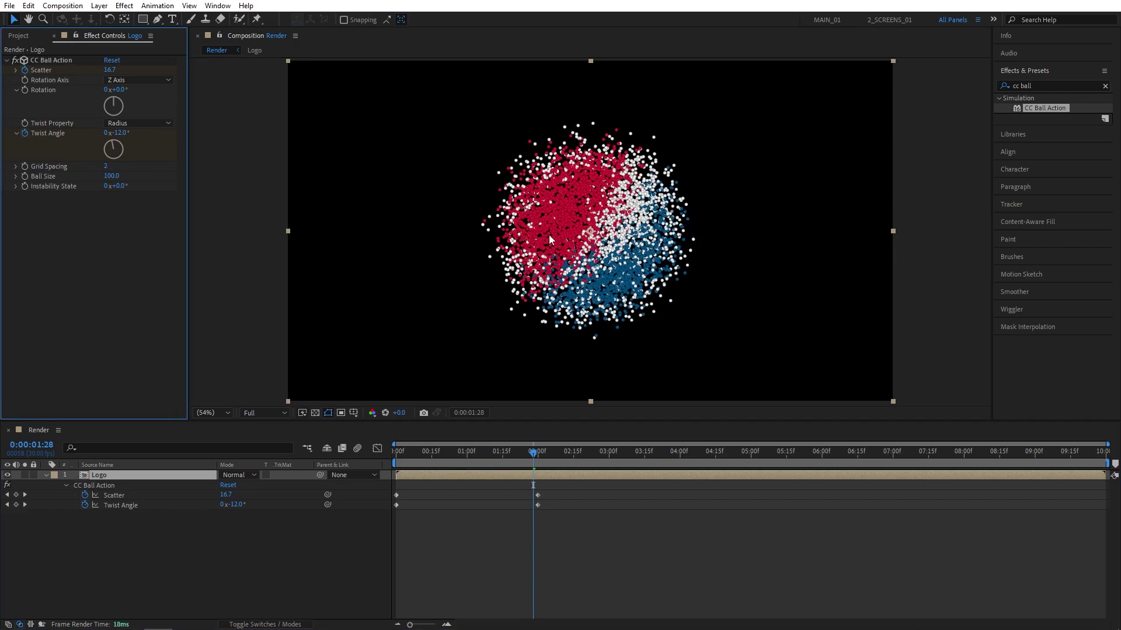
{"action": "left_click", "coordinate": [501, 458]}
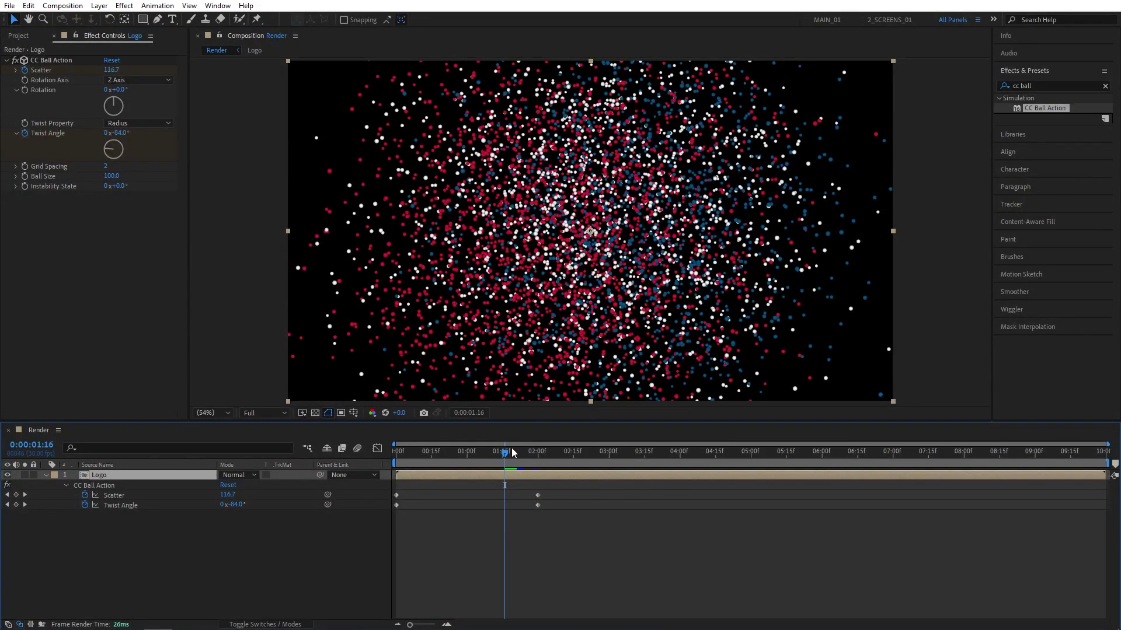
{"action": "left_click", "coordinate": [476, 461]}
{"action": "left_click_drag", "start_coordinate": [475, 464], "coordinate": [474, 462]}
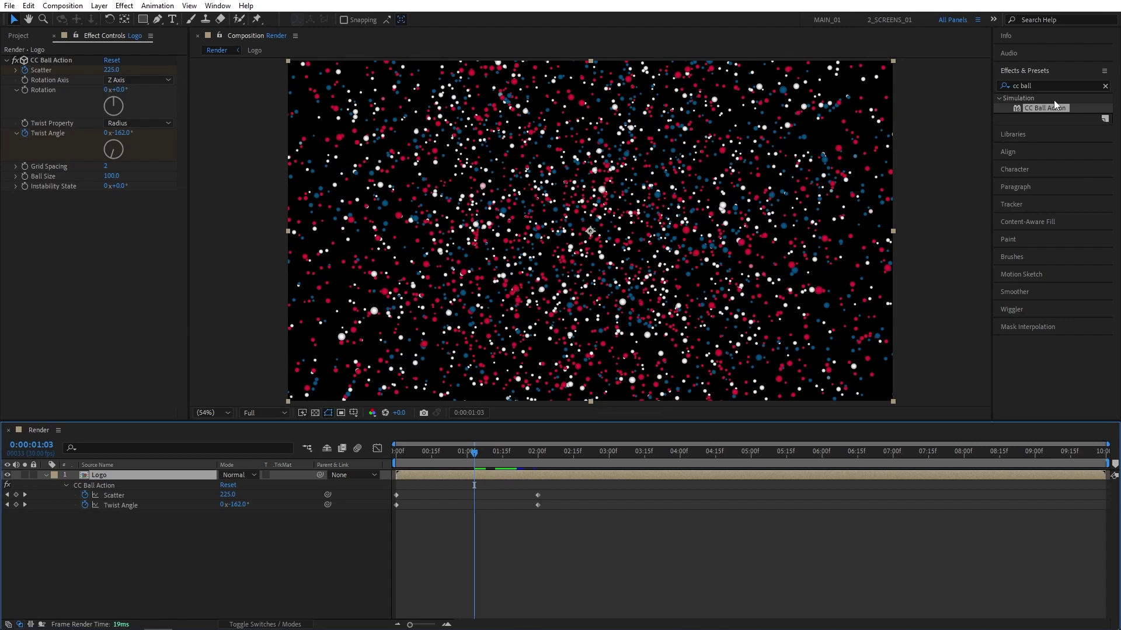
- Apply CC Force Motion Blur to the Logo layer with 16 Motion Blur Samples
{"action": "left_click", "coordinate": [1045, 86]}
{"action": "type", "text": "cc force"}
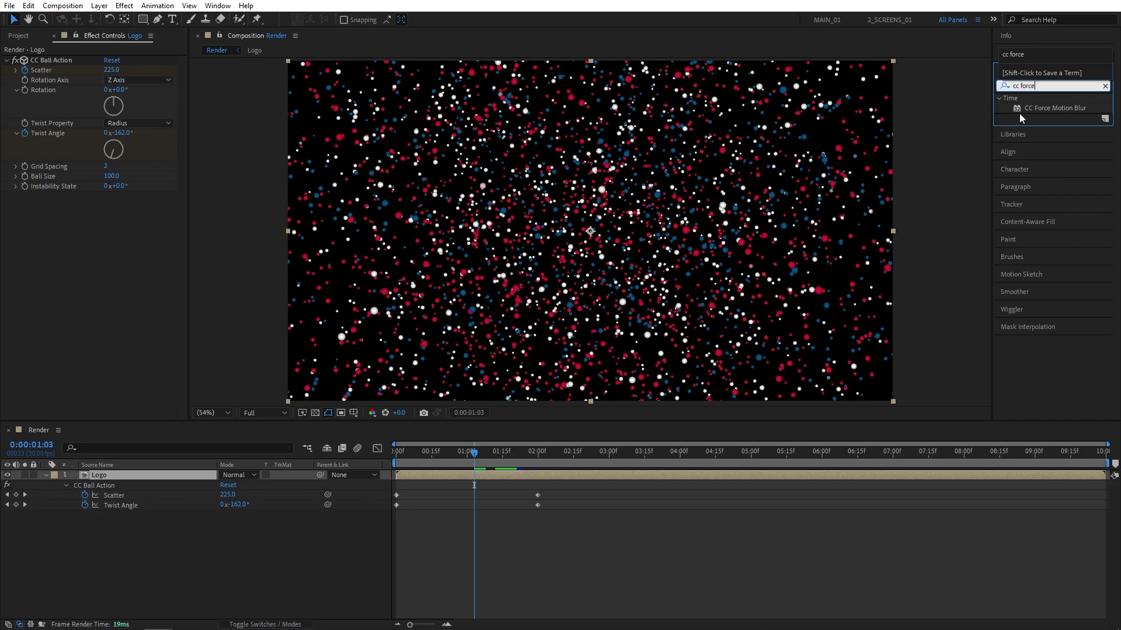
{"action": "left_click_drag", "start_coordinate": [1019, 111], "coordinate": [153, 479]}
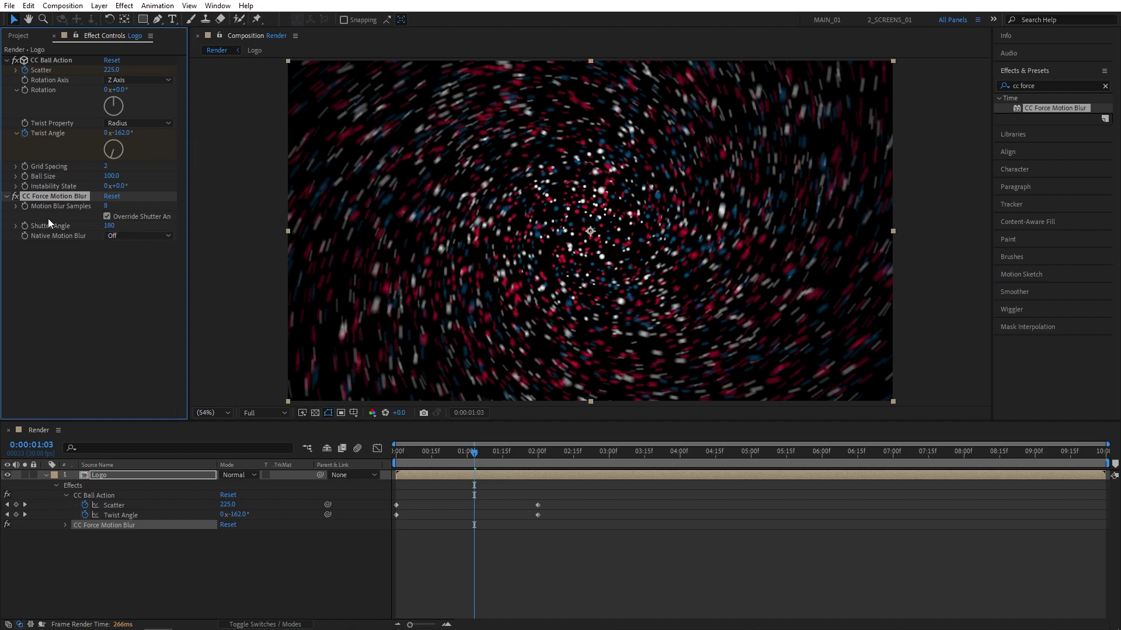
{"action": "left_click", "coordinate": [105, 207]}
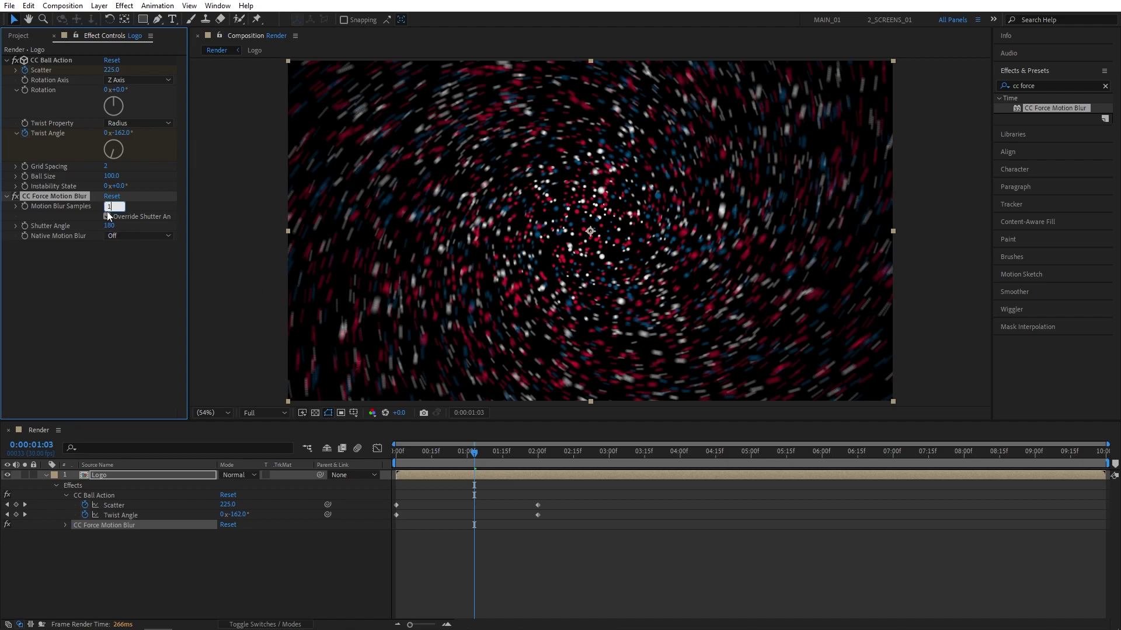
{"action": "left_click", "coordinate": [114, 281]}
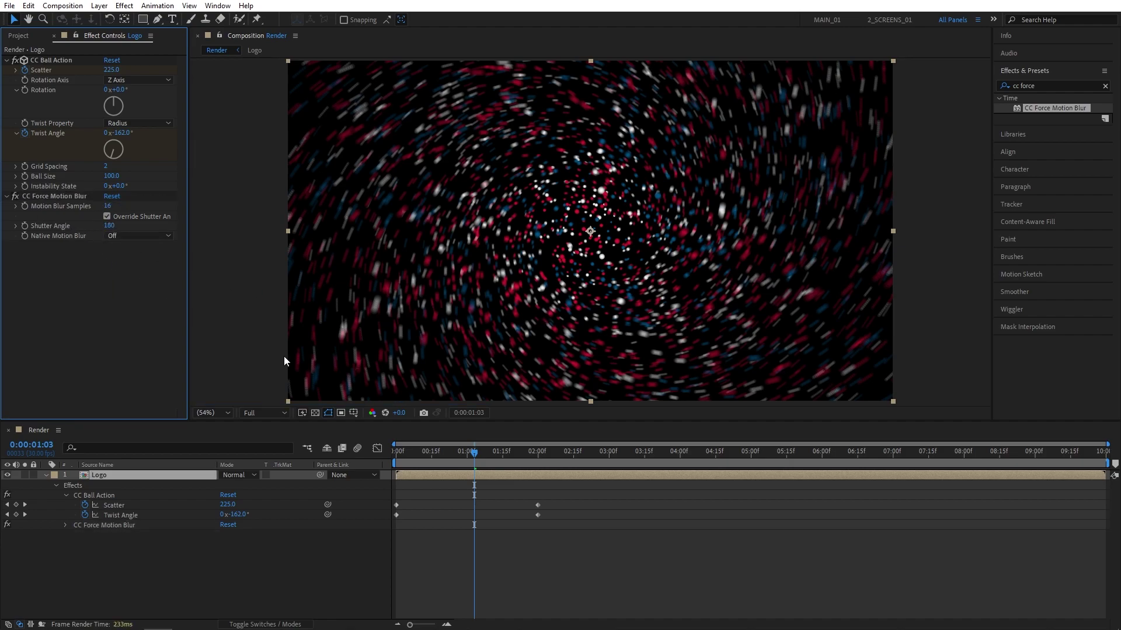
{"action": "left_click_drag", "start_coordinate": [502, 453], "coordinate": [540, 464]}
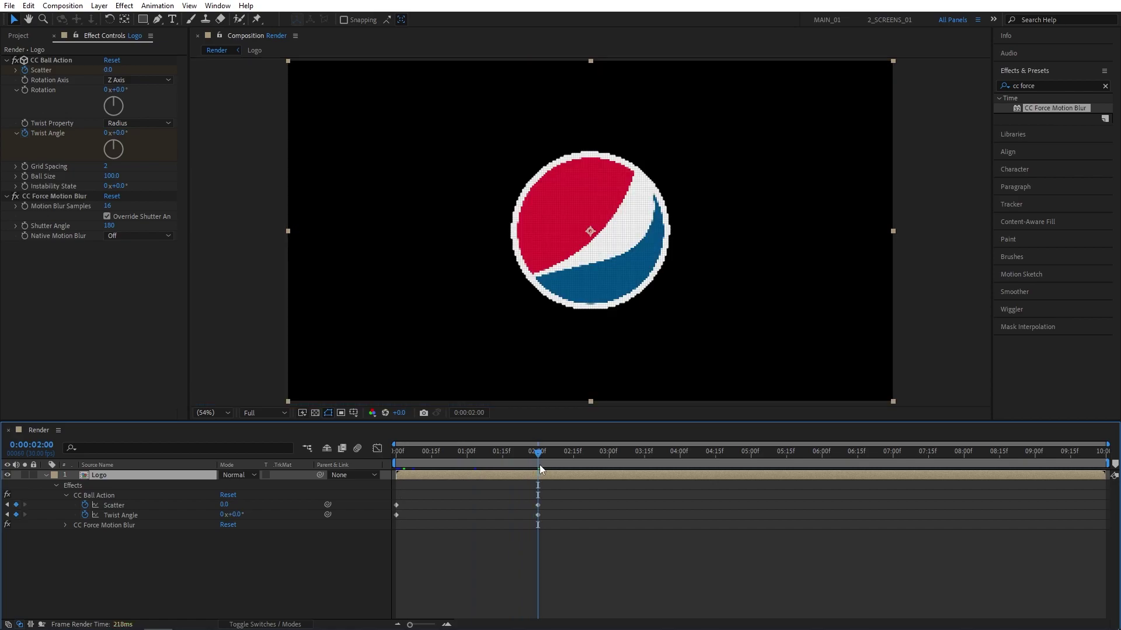
- Keyframe Logo's Opacity at 100% at 1:25 and 0% at 2:00
{"action": "key", "text": "t"}
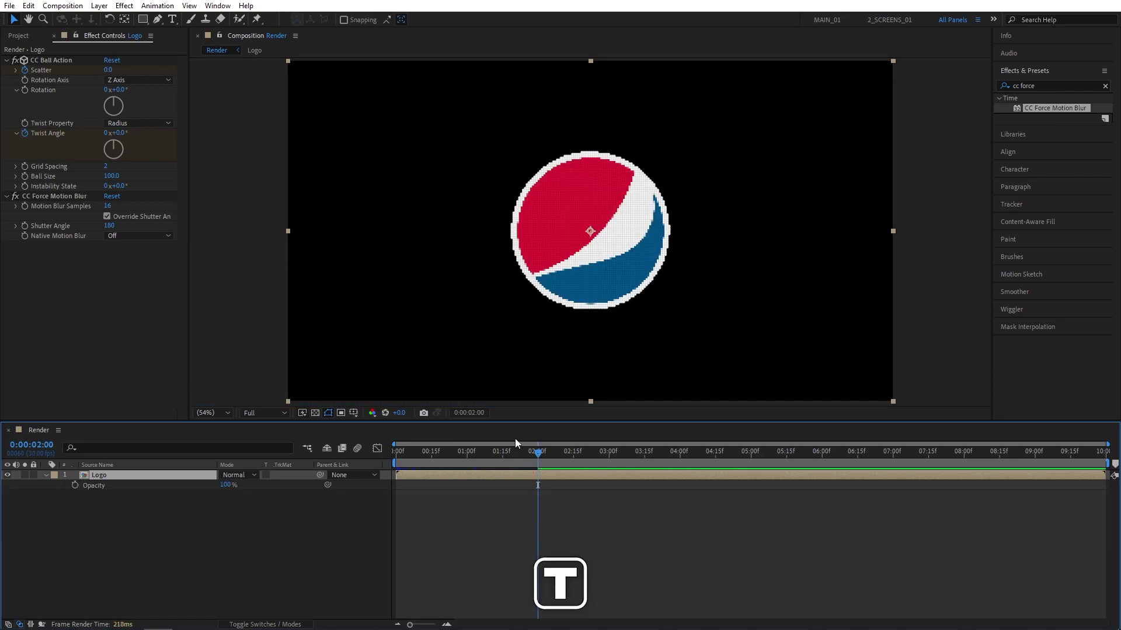
{"action": "left_click", "coordinate": [75, 486]}
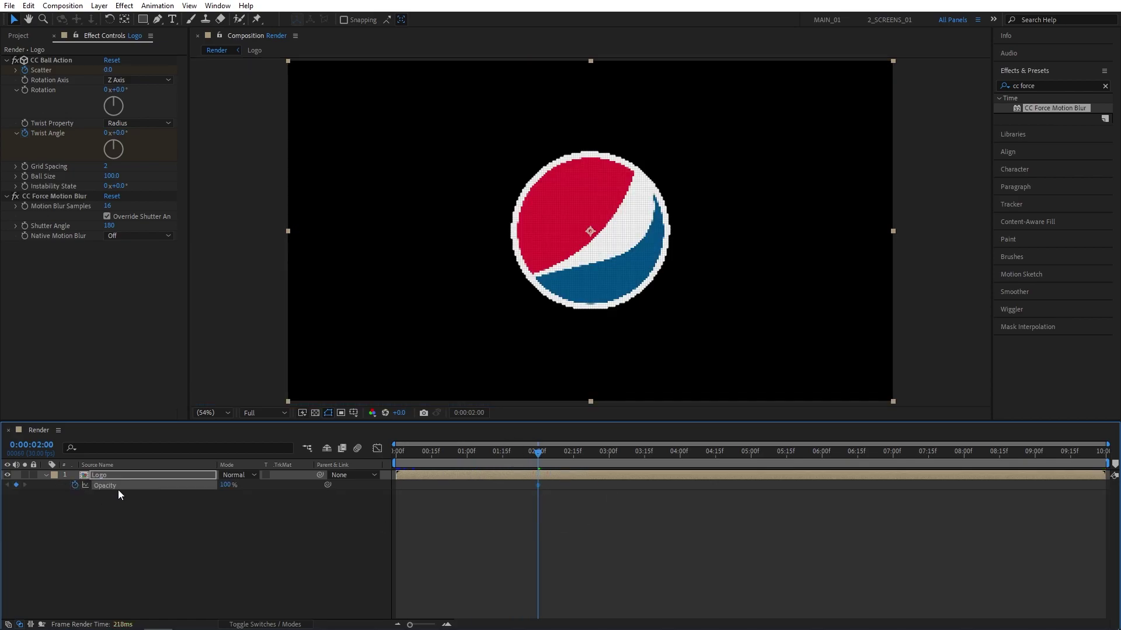
{"action": "left_click_drag", "start_coordinate": [227, 488], "coordinate": [163, 489]}
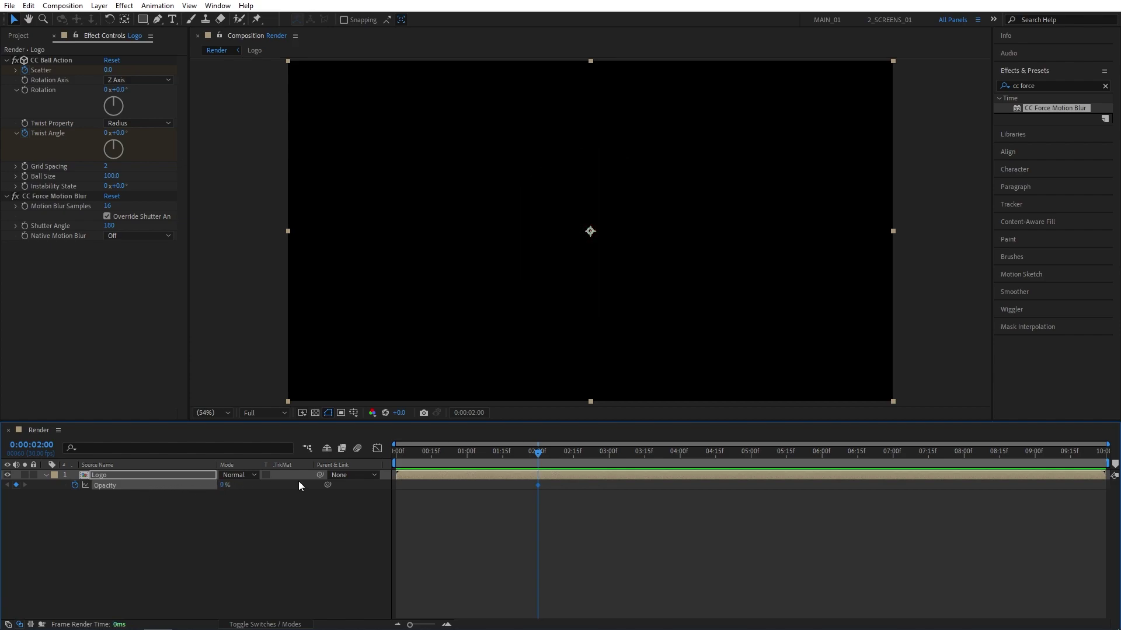
{"action": "left_click", "coordinate": [523, 456]}
{"action": "left_click", "coordinate": [223, 485]}
{"action": "type", "text": "100"}
{"action": "key", "text": "Return"}
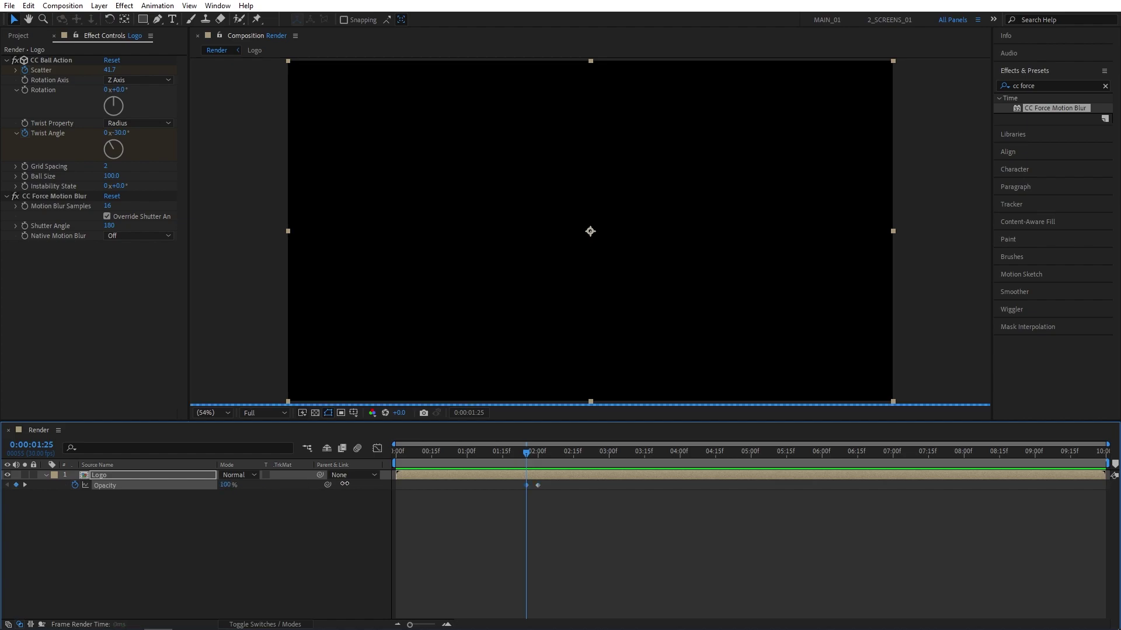
{"action": "left_click", "coordinate": [524, 454]}
{"action": "mouse_move", "coordinate": [523, 454]}
{"action": "left_mouse_down"}
{"action": "mouse_move", "coordinate": [541, 455]}
{"action": "mouse_move", "coordinate": [531, 458]}
{"action": "left_mouse_up"}
{"action": "left_click", "coordinate": [174, 495]}
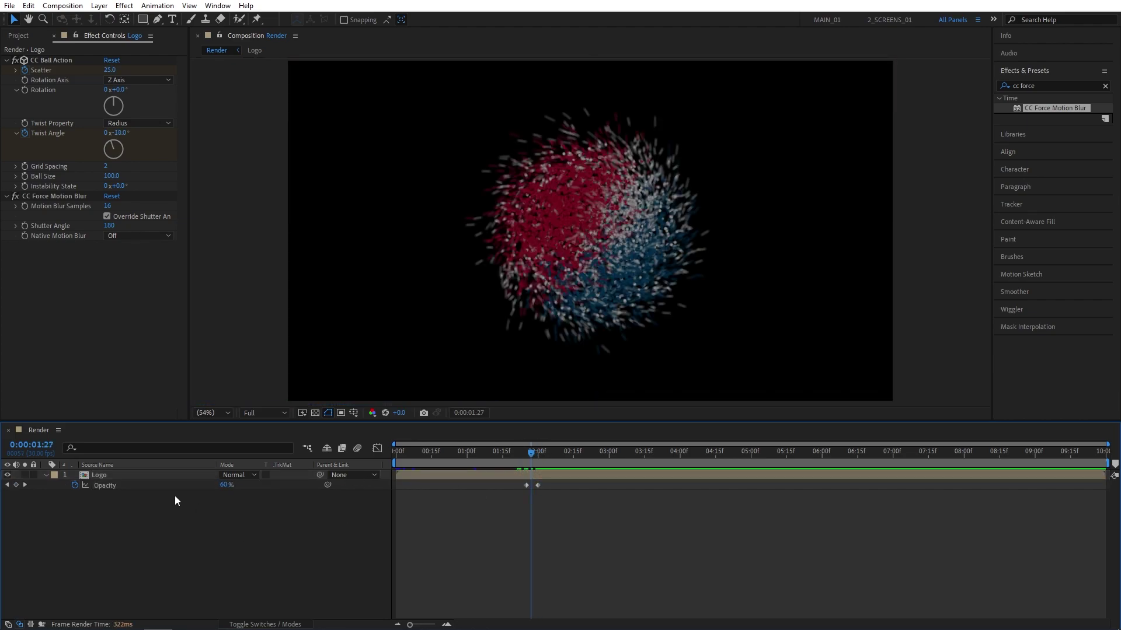
- Duplicate the Logo layer and delete CC Ball Action and CC Force Motion Blur from the copy
{"action": "left_click", "coordinate": [111, 475]}
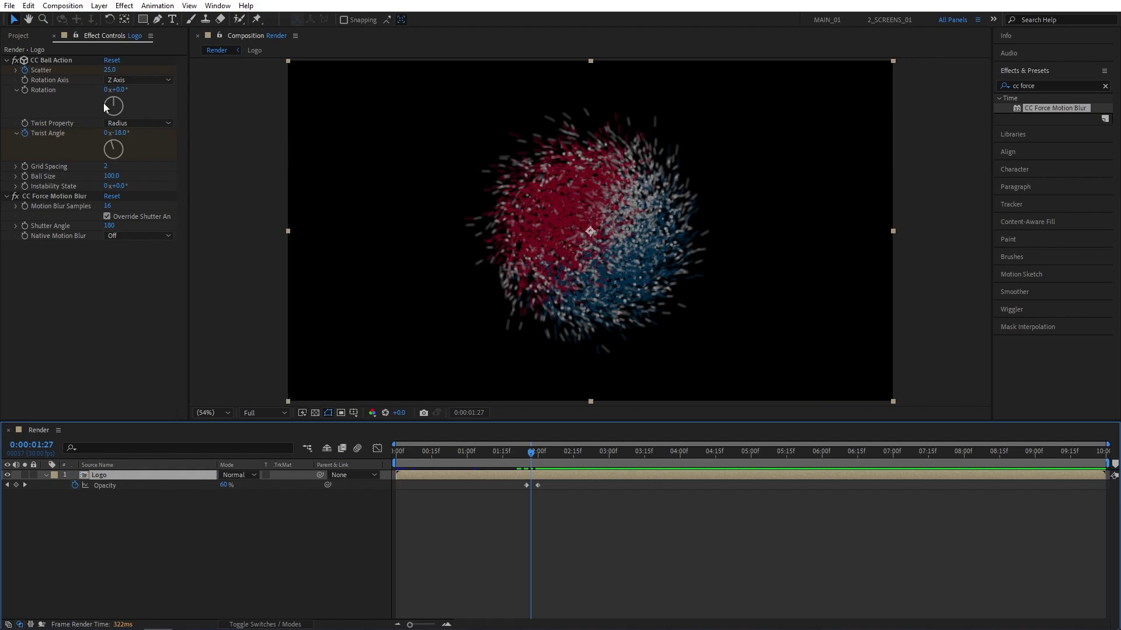
{"action": "left_click", "coordinate": [29, 5]}
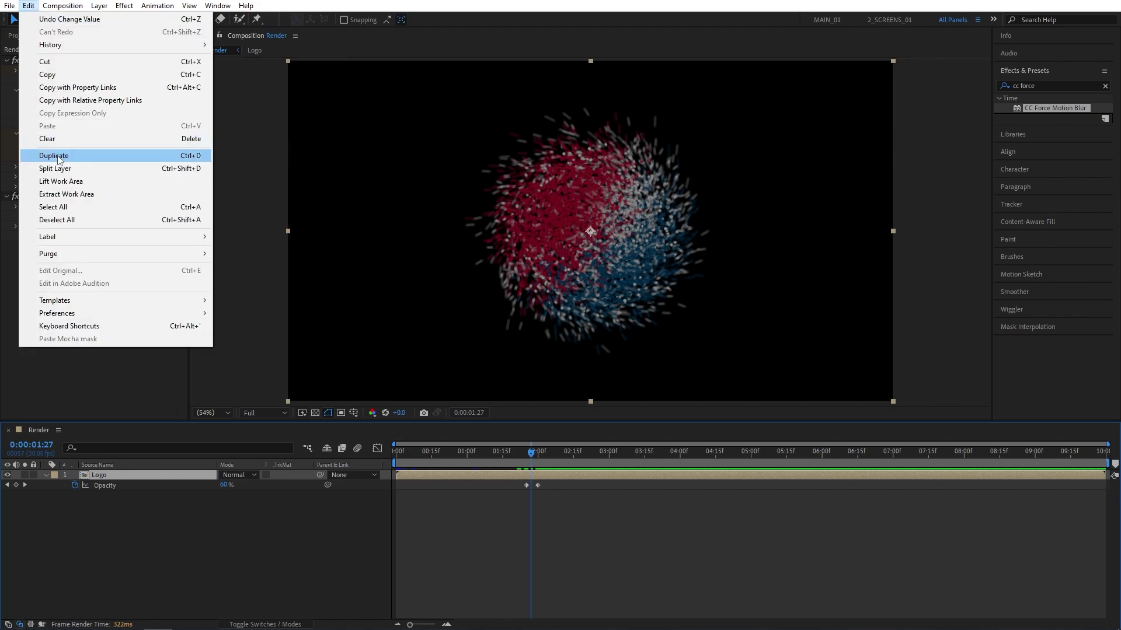
{"action": "left_click", "coordinate": [195, 159]}
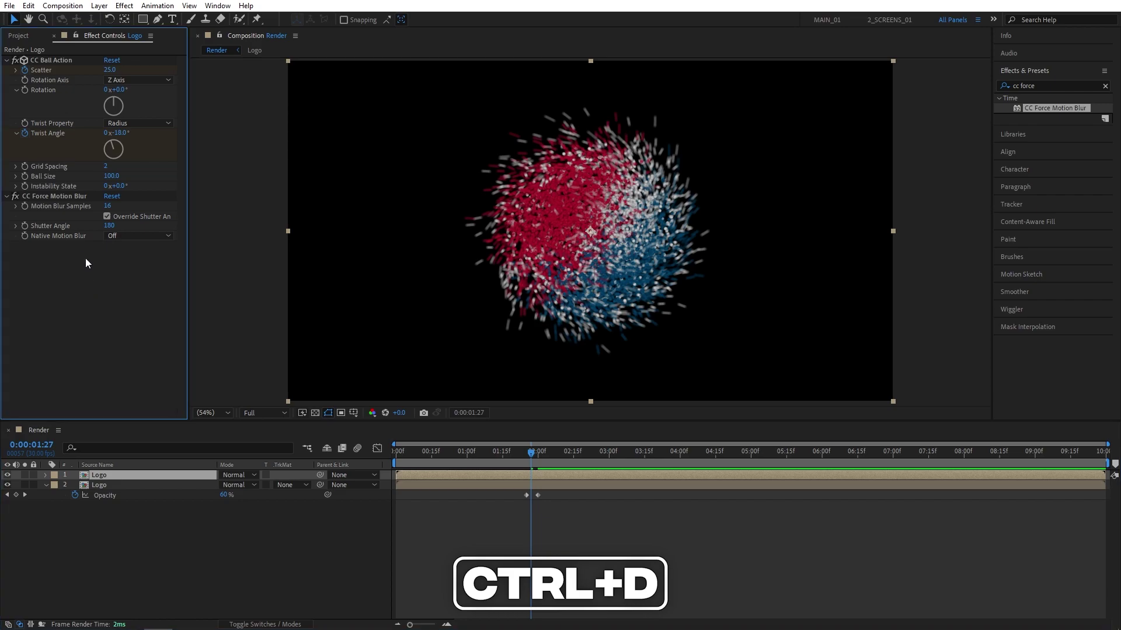
{"action": "left_click", "coordinate": [72, 197]}
{"action": "left_click", "coordinate": [41, 60], "text": "shift"}
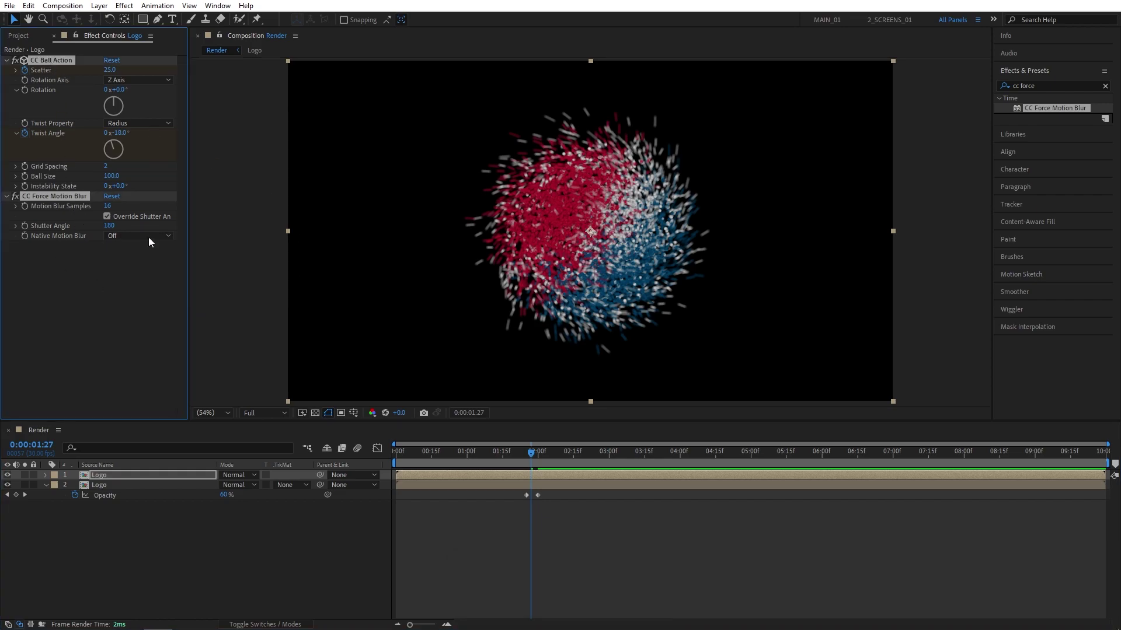
{"action": "key", "text": "Delete"}
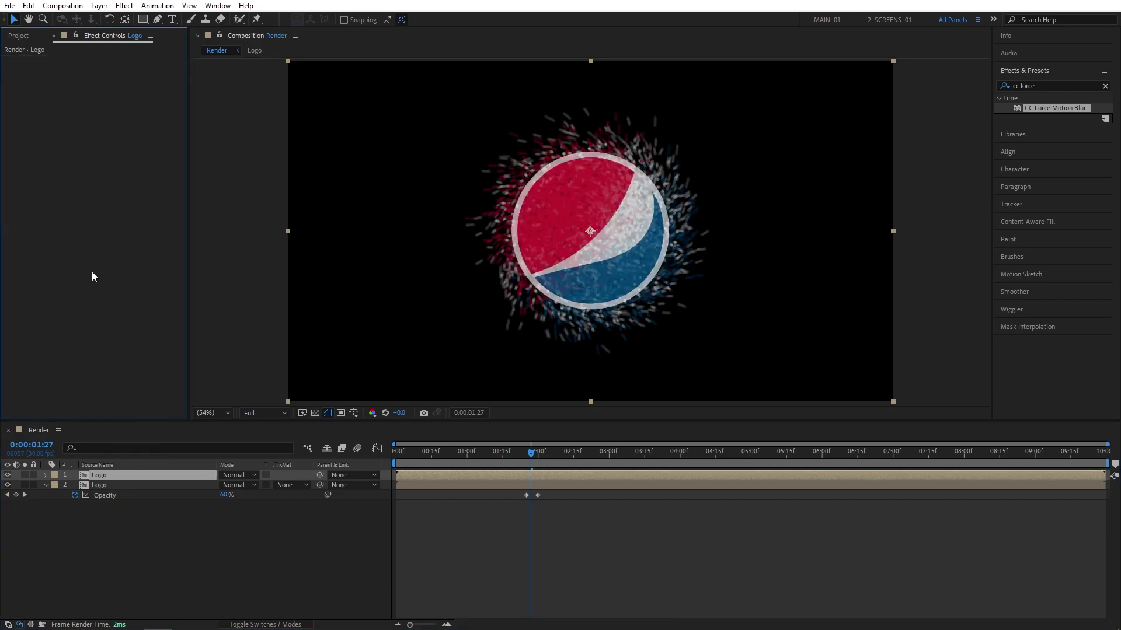
- Time-reverse the copy's Opacity keyframes so it fades in to 100% by 2:00
{"action": "key", "text": "t"}
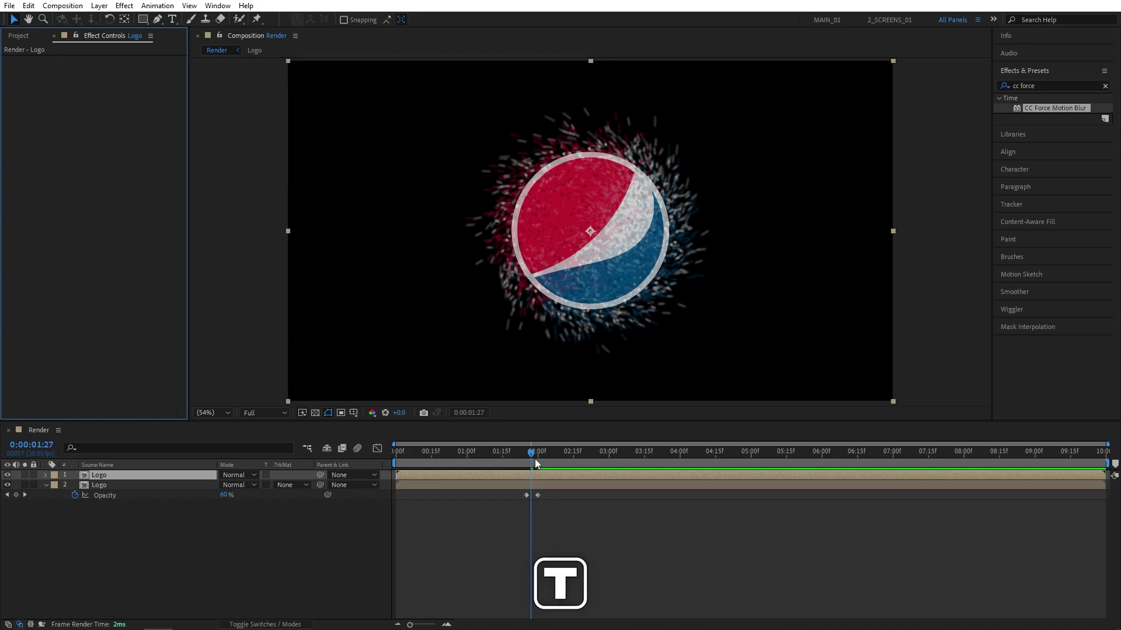
{"action": "left_click_drag", "start_coordinate": [554, 482], "coordinate": [512, 488]}
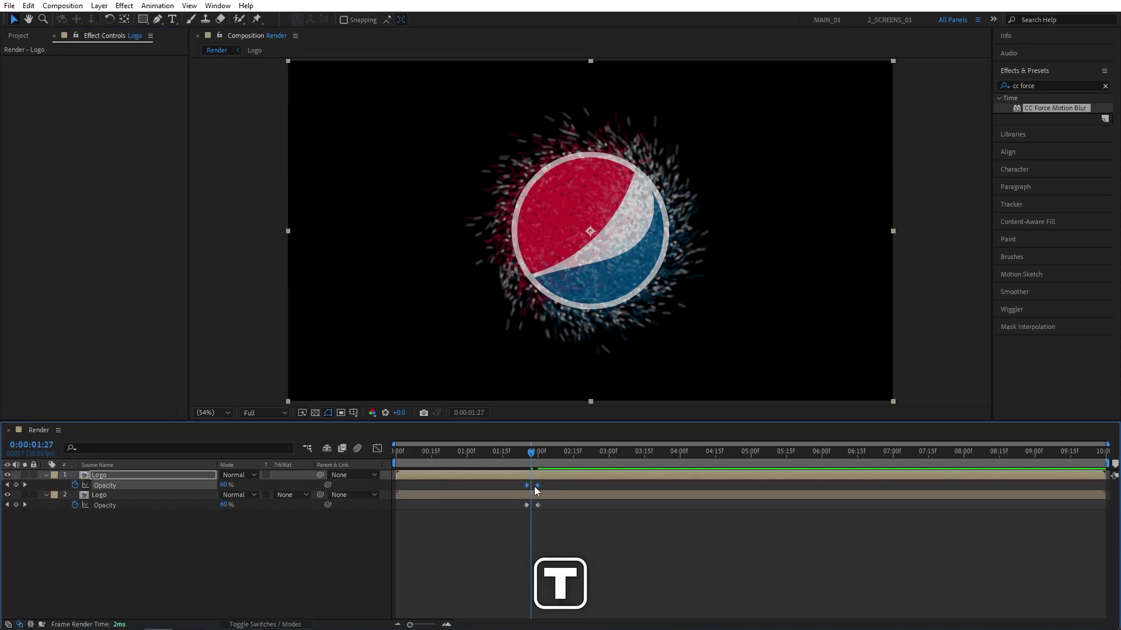
{"action": "right_click", "coordinate": [538, 485]}
{"action": "mouse_move", "coordinate": [578, 477]}
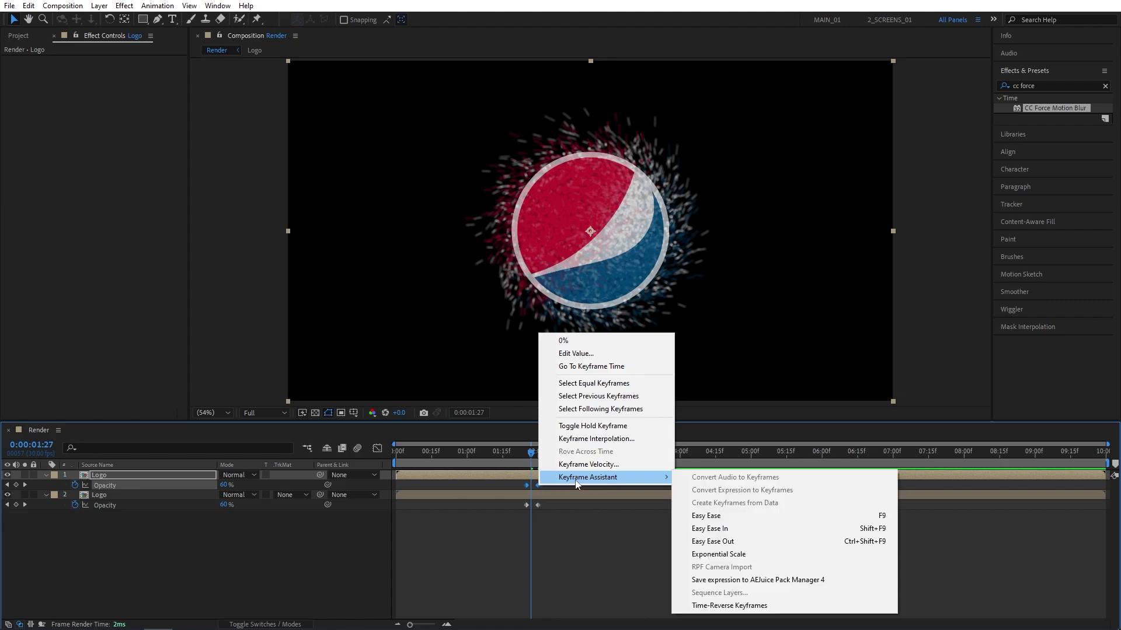
{"action": "left_click", "coordinate": [715, 607]}
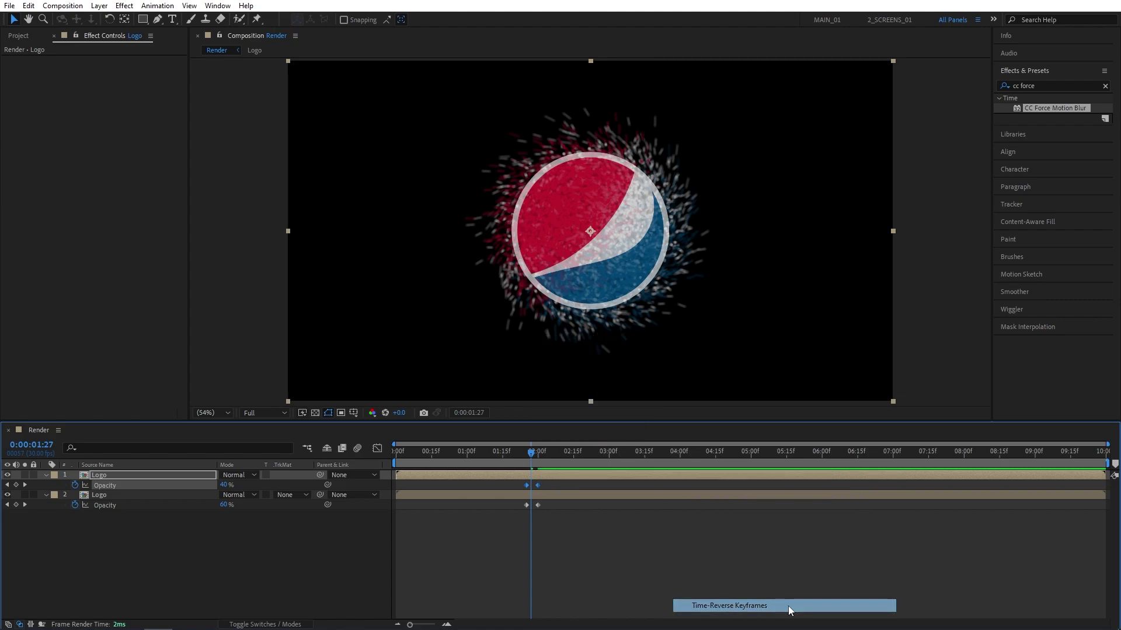
{"action": "mouse_move", "coordinate": [533, 456]}
{"action": "left_mouse_down"}
{"action": "mouse_move", "coordinate": [521, 455]}
{"action": "mouse_move", "coordinate": [545, 456]}
{"action": "mouse_move", "coordinate": [508, 464]}
{"action": "mouse_move", "coordinate": [540, 470]}
{"action": "left_mouse_up"}
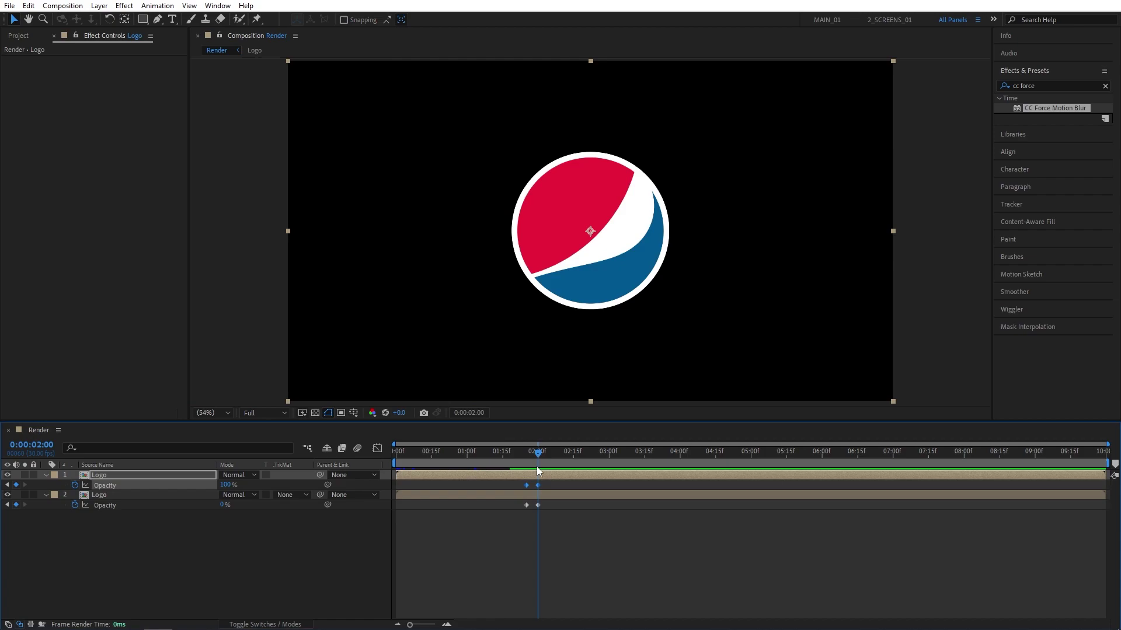
{"action": "left_click", "coordinate": [583, 534]}
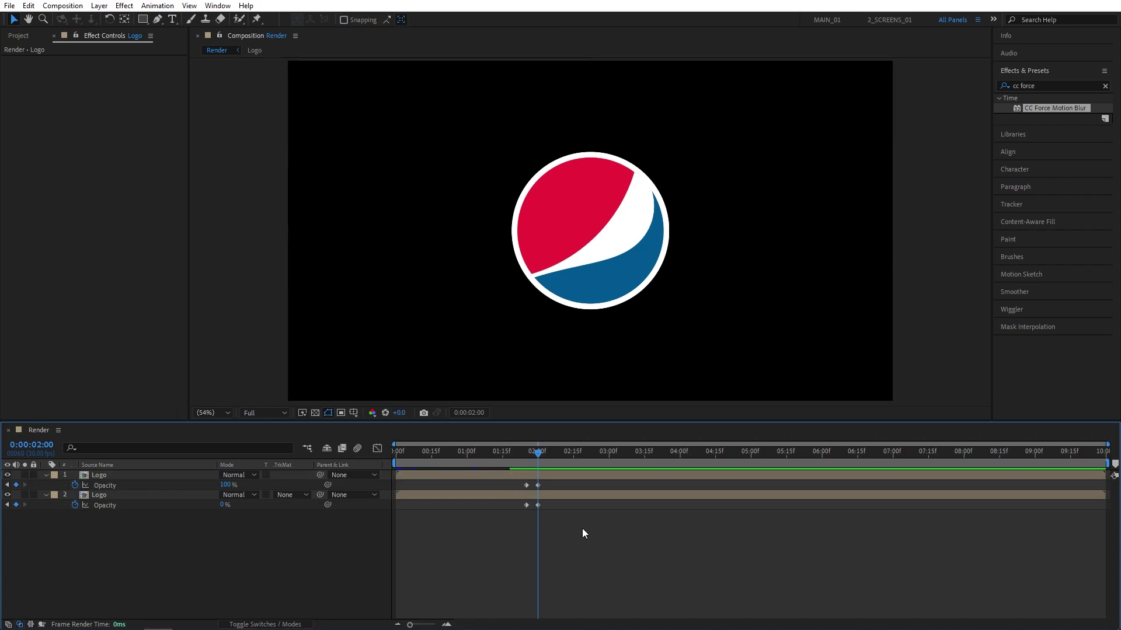
- Keyframe the clean Logo layer's Scale at 95% at 2:00
{"action": "left_click", "coordinate": [537, 475]}
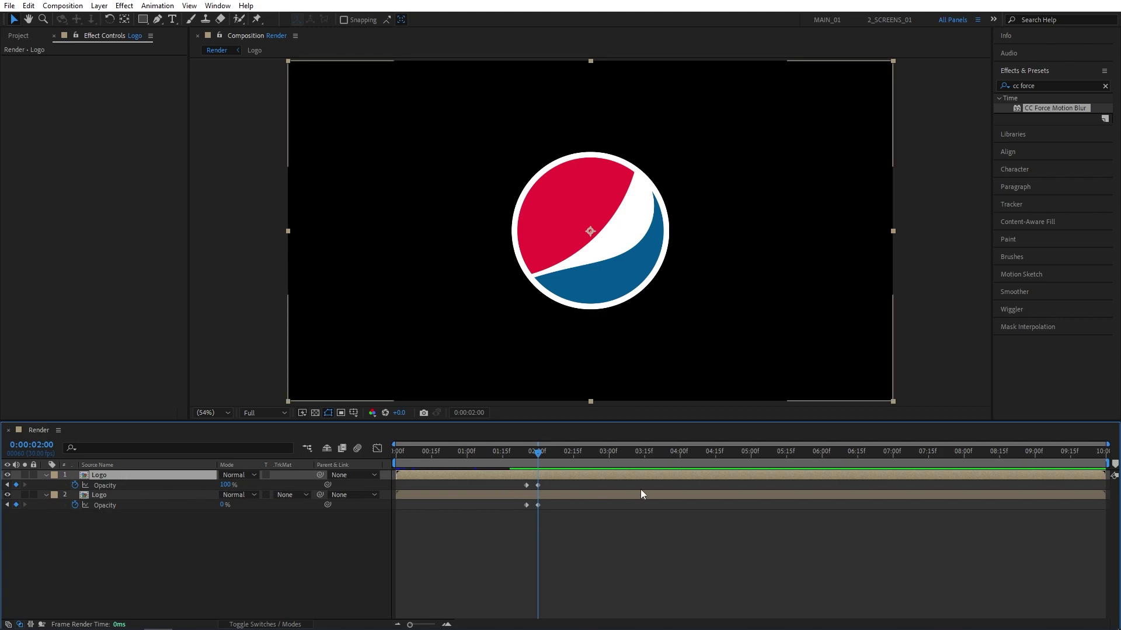
{"action": "key", "text": "s"}
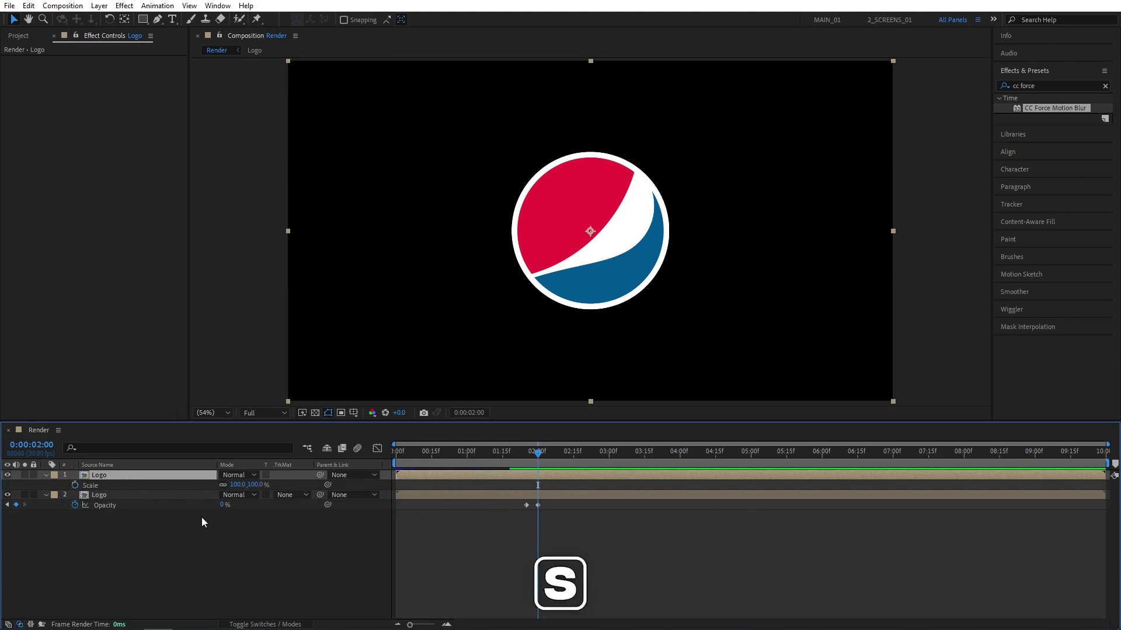
{"action": "left_click", "coordinate": [75, 485]}
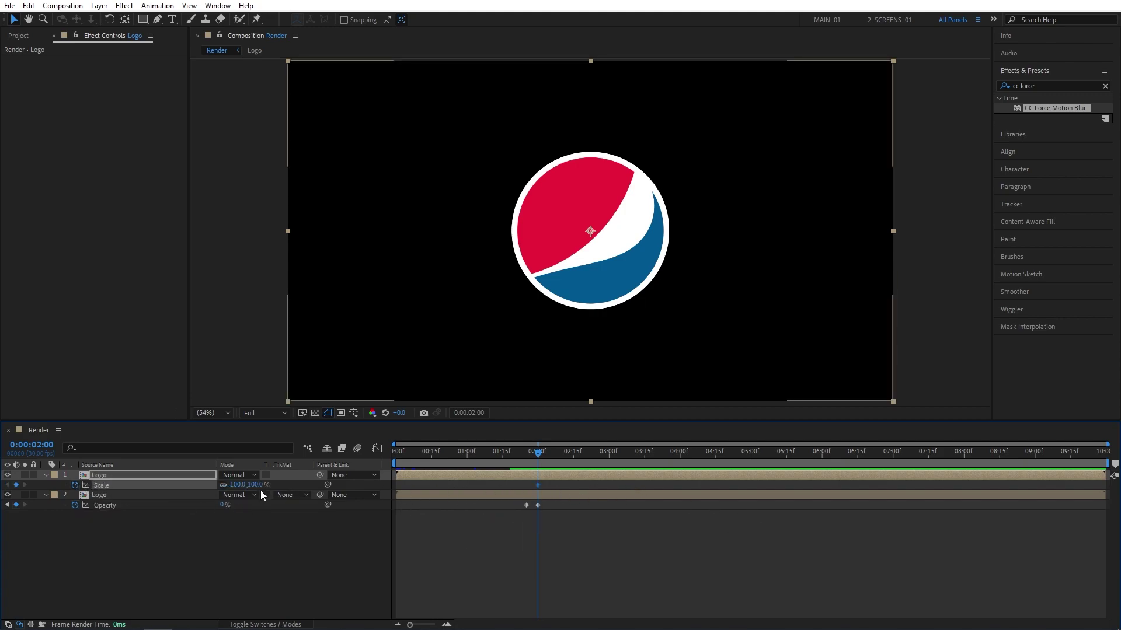
{"action": "left_click", "coordinate": [257, 485]}
{"action": "type", "text": "95"}
{"action": "key", "text": "Return"}
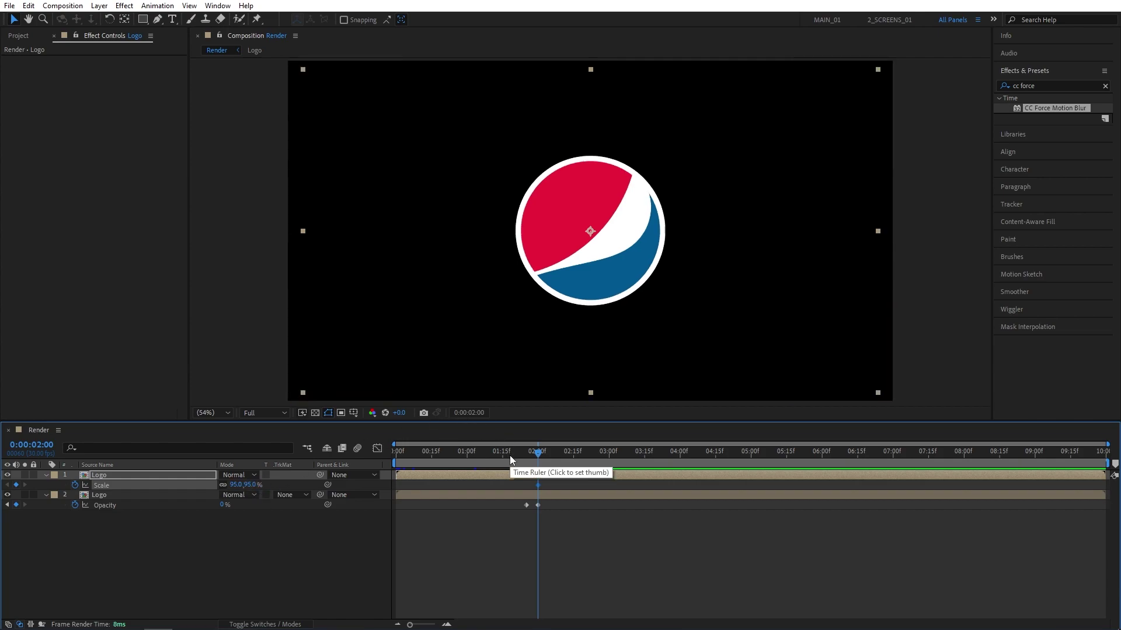
- Add a 100% Scale keyframe at 2:05 and shift both keyframes to start at 1:28
{"action": "left_click", "coordinate": [548, 456]}
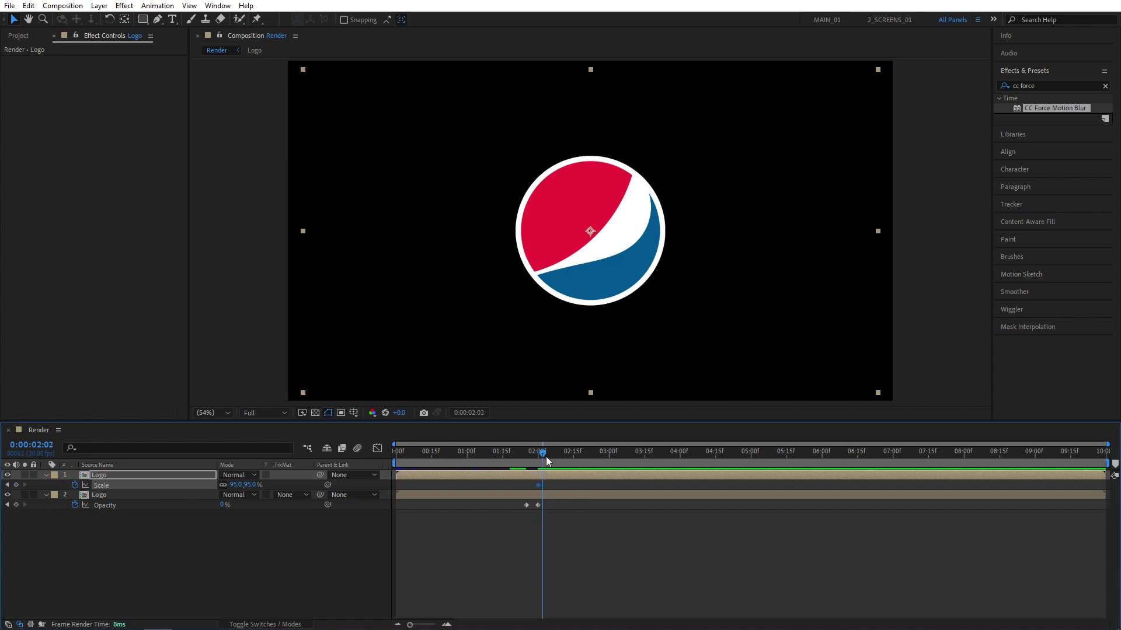
{"action": "left_click", "coordinate": [184, 545]}
{"action": "left_click", "coordinate": [251, 485]}
{"action": "type", "text": "100"}
{"action": "key", "text": "Return"}
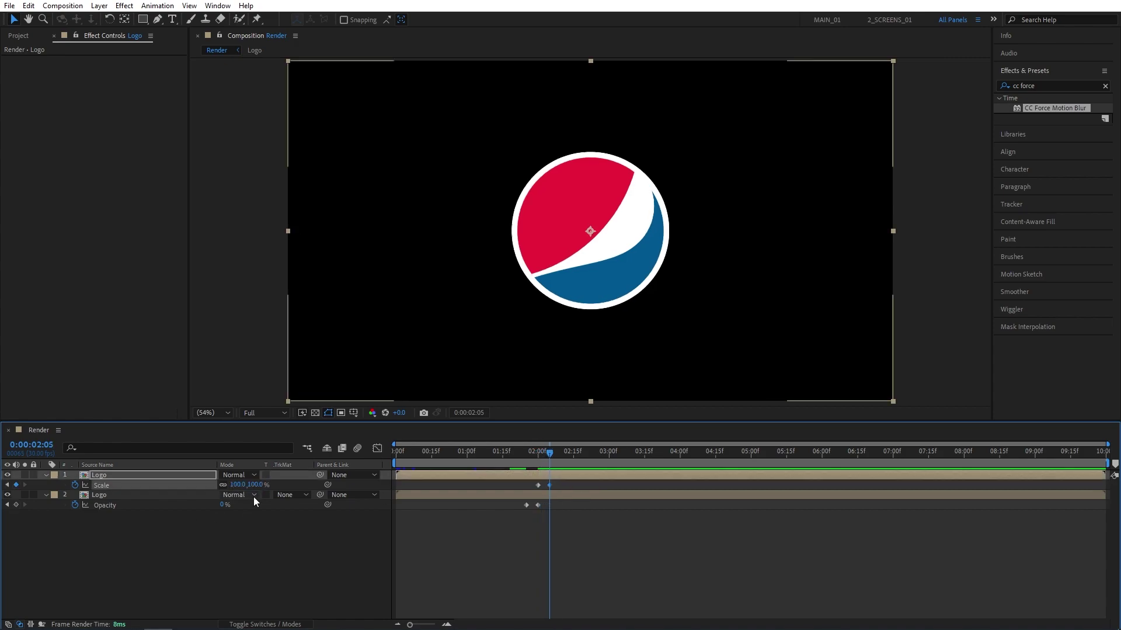
{"action": "left_click", "coordinate": [532, 452]}
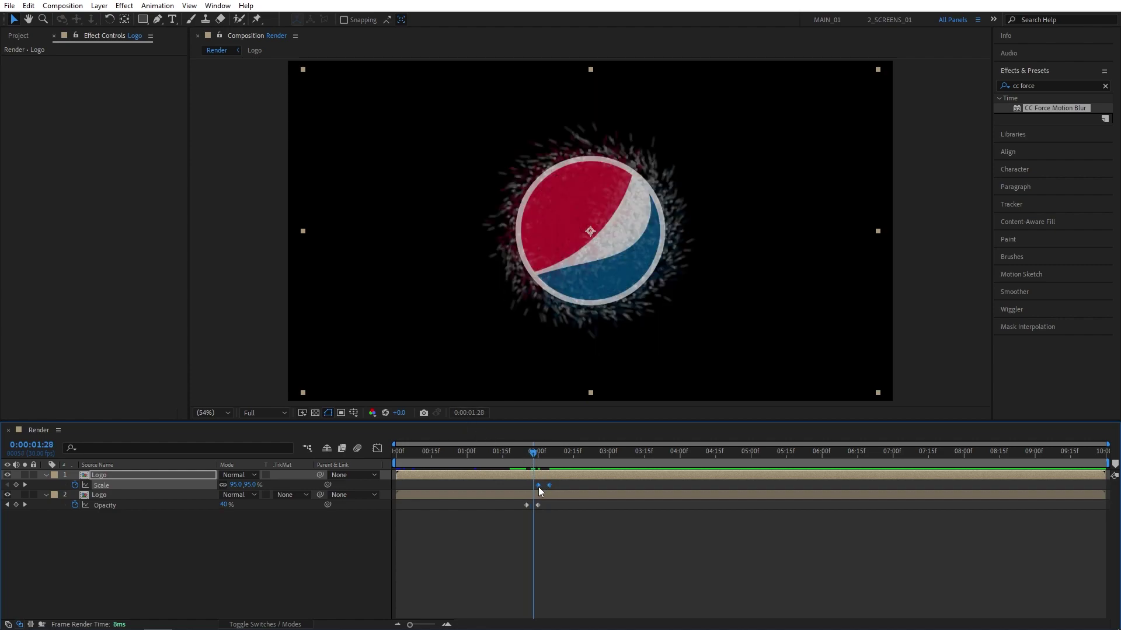
{"action": "left_click_drag", "start_coordinate": [538, 487], "coordinate": [533, 486]}
- Apply CC Light Sweep to the top Logo layer with Width 100 and Intensity 50
{"action": "left_click", "coordinate": [496, 522]}
{"action": "left_click", "coordinate": [1044, 84]}
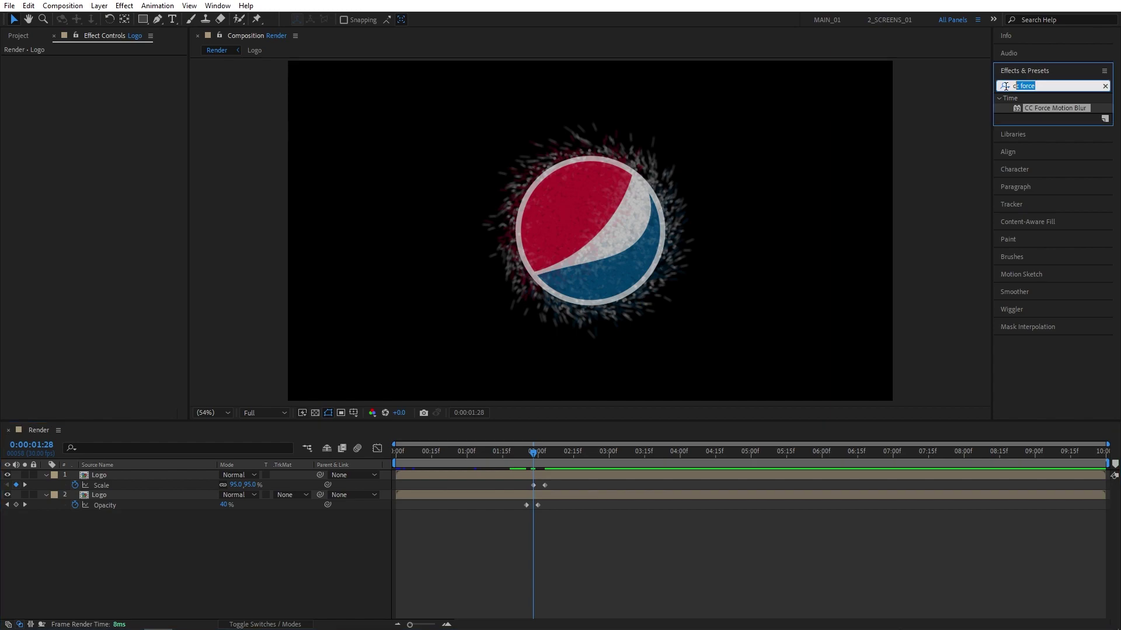
{"action": "type", "text": "cc light swe"}
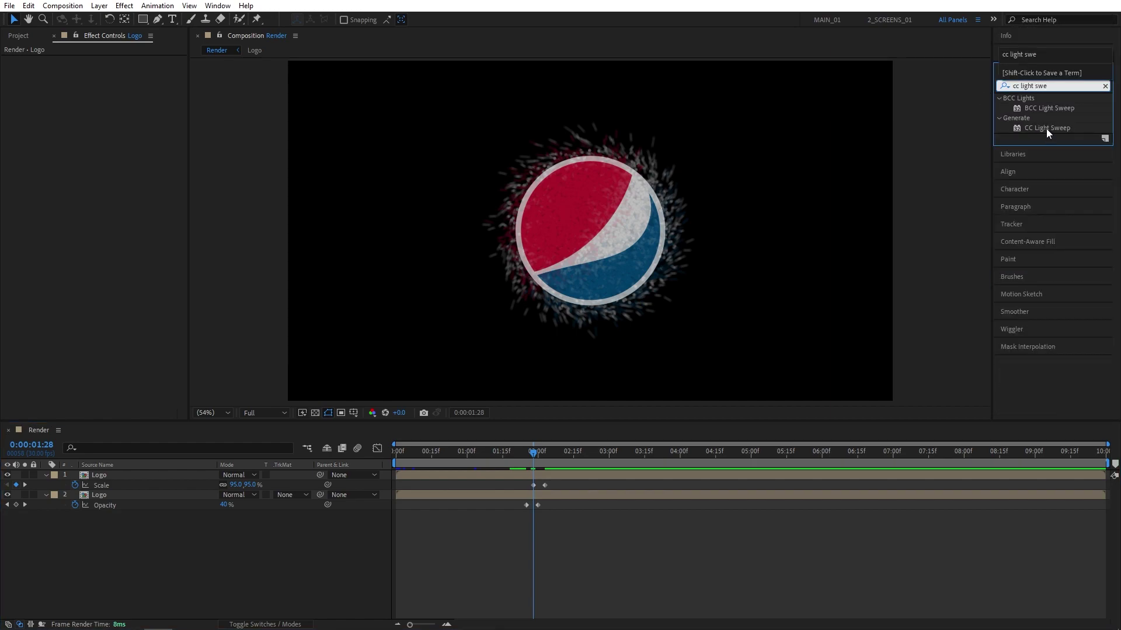
{"action": "left_click_drag", "start_coordinate": [1045, 129], "coordinate": [109, 478]}
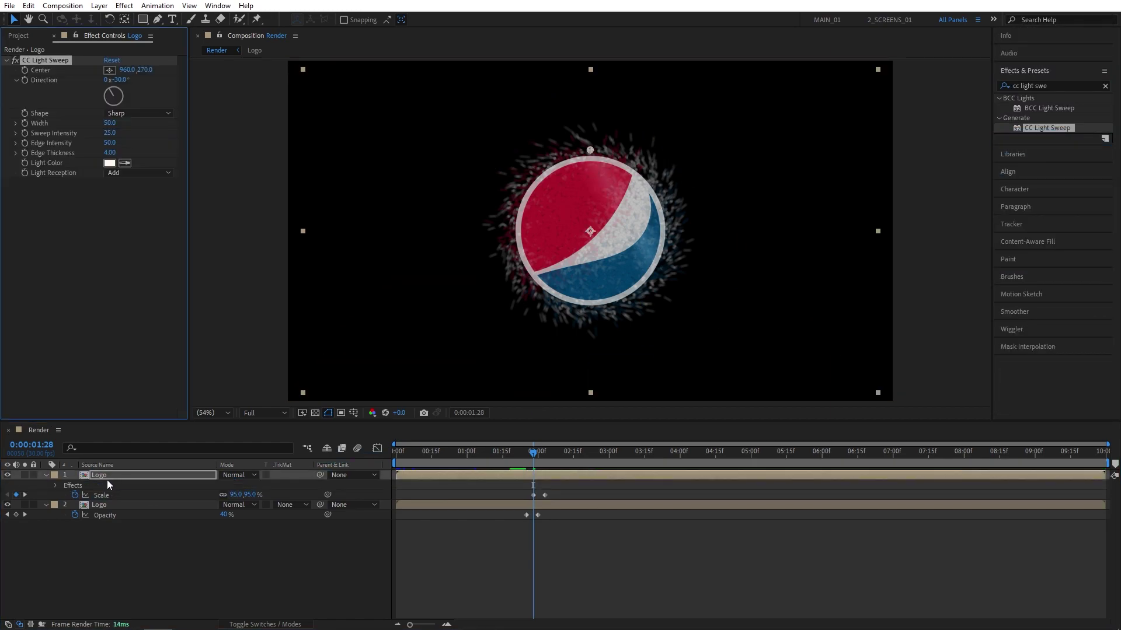
{"action": "left_click", "coordinate": [110, 123]}
{"action": "type", "text": "100"}
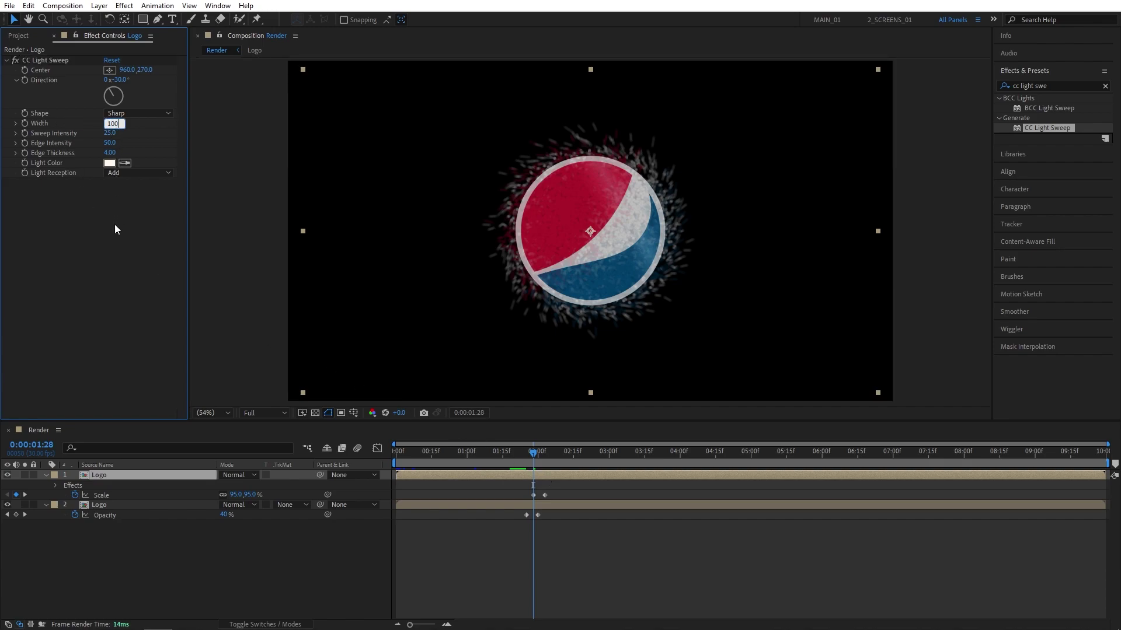
{"action": "key", "text": "Return"}
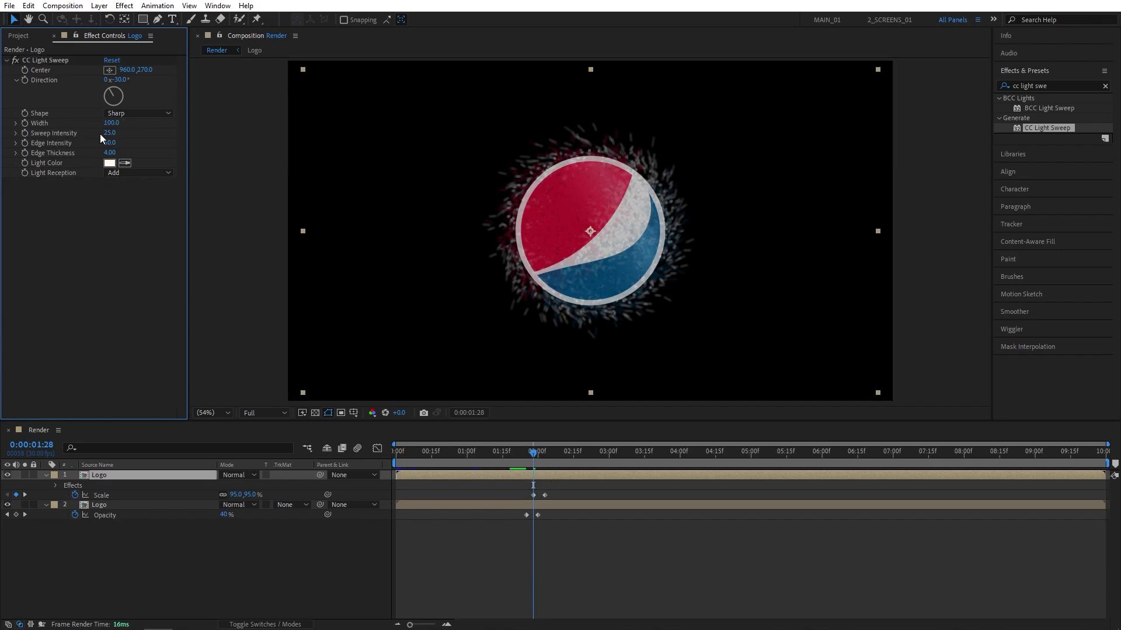
{"action": "type", "text": "50"}
{"action": "key", "text": "Return"}
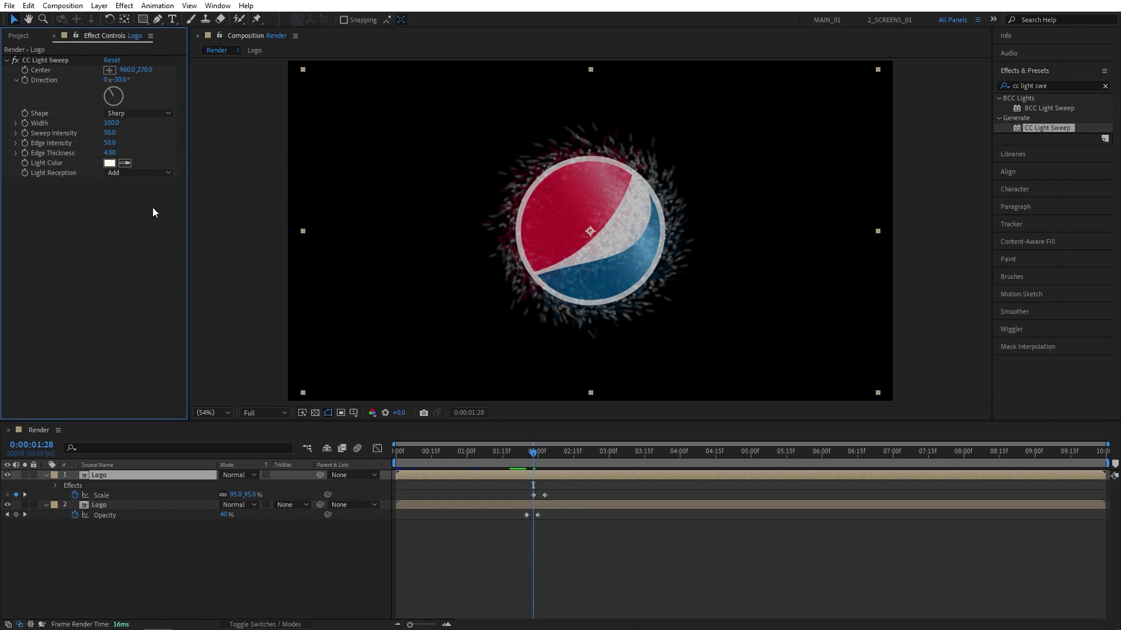
- Move the sweep Center from below-left of the logo at 2:00 to its upper right at 2:10
{"action": "left_click_drag", "start_coordinate": [531, 455], "coordinate": [536, 455]}
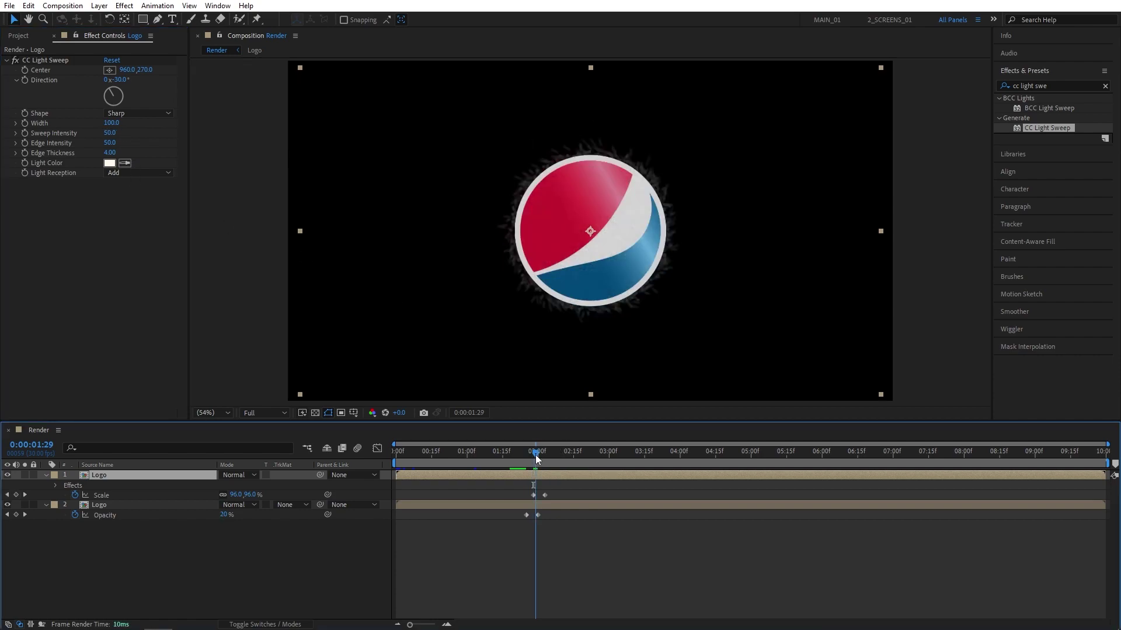
{"action": "left_click", "coordinate": [110, 233]}
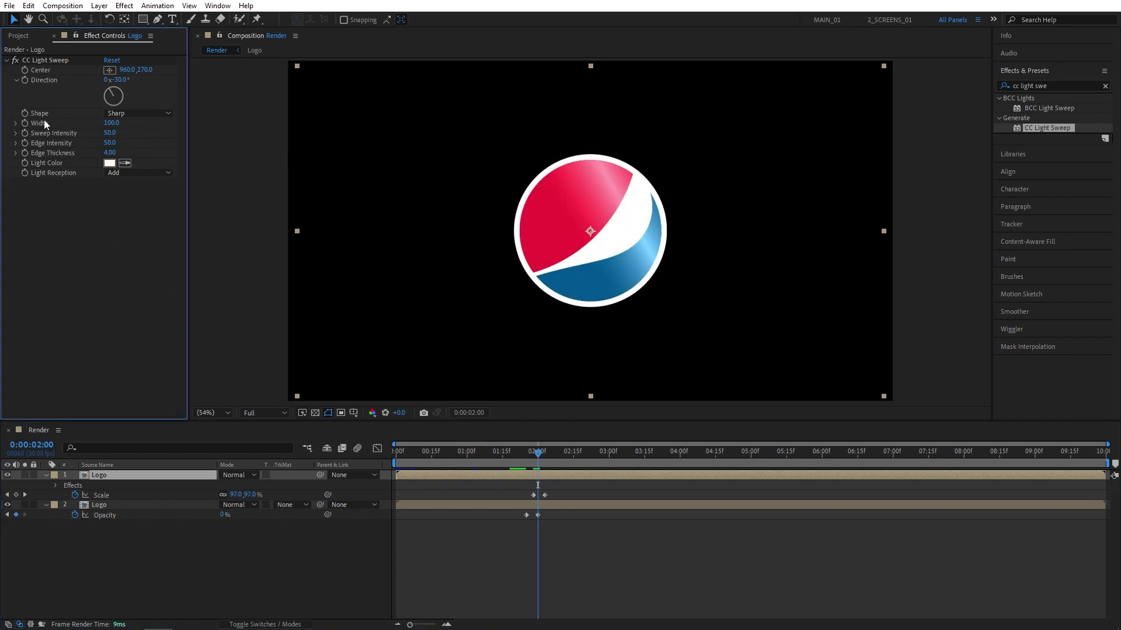
{"action": "left_click", "coordinate": [34, 69]}
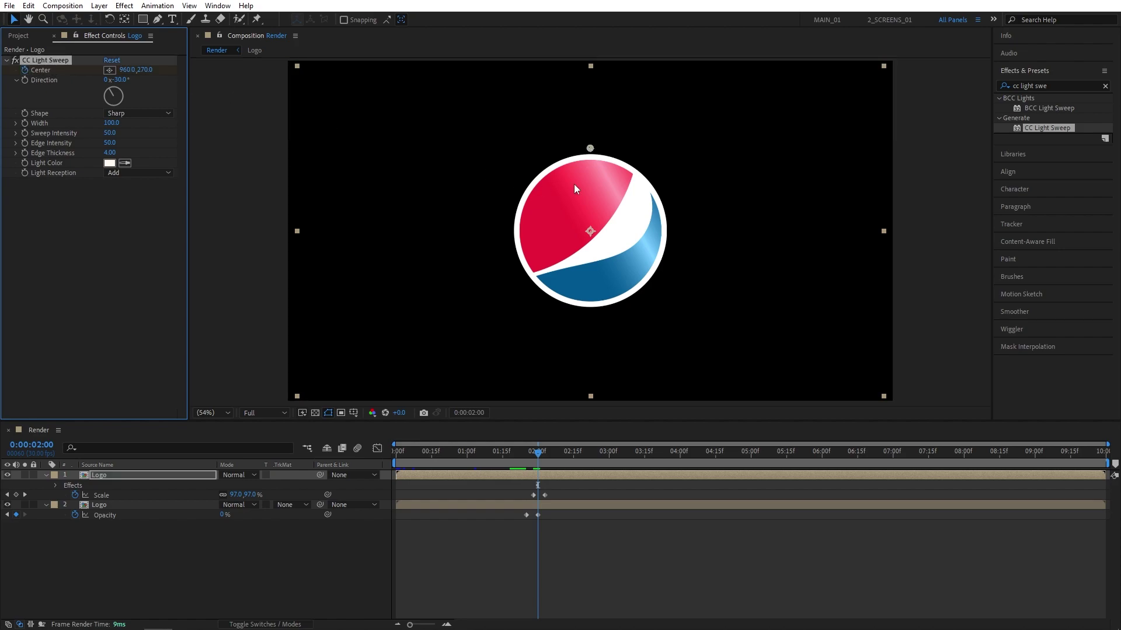
{"action": "left_click_drag", "start_coordinate": [590, 148], "coordinate": [553, 271]}
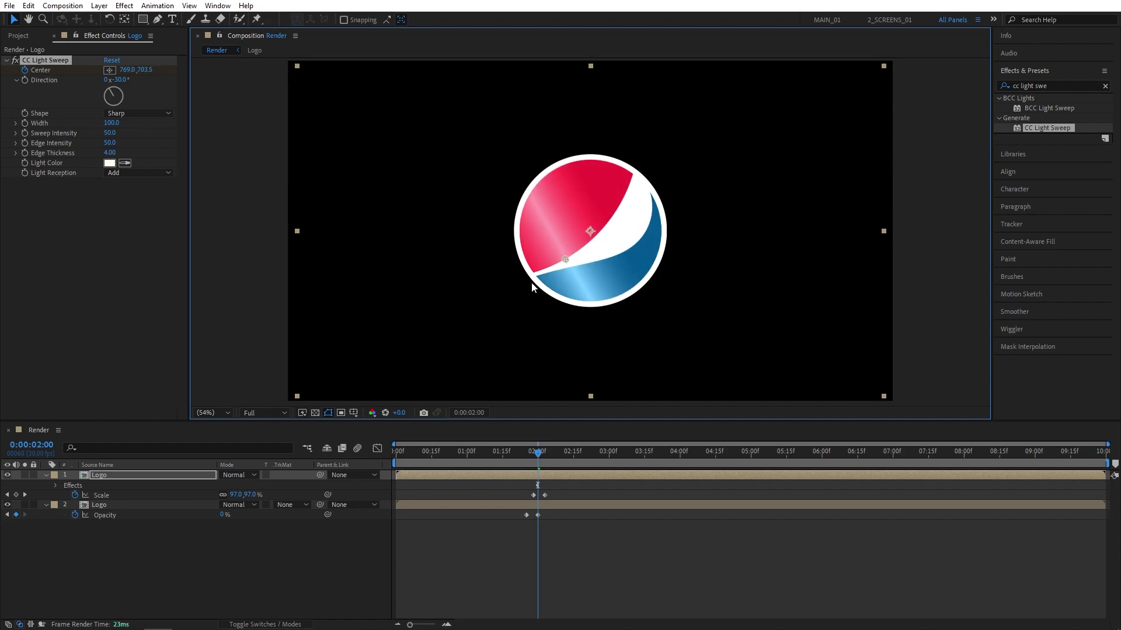
{"action": "left_click_drag", "start_coordinate": [531, 282], "coordinate": [505, 303]}
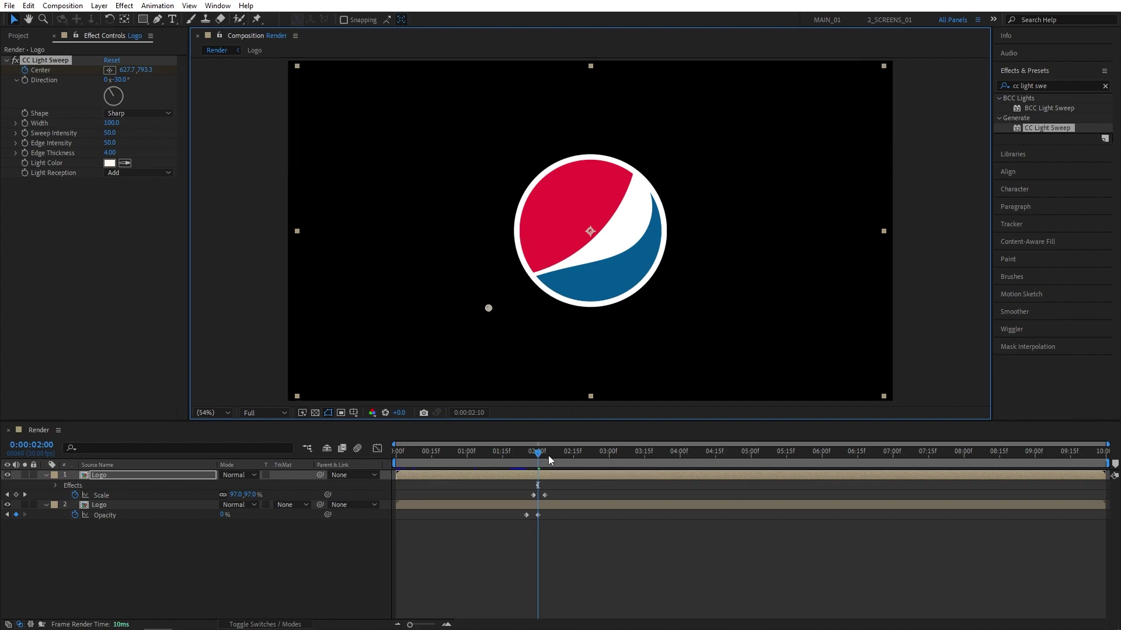
{"action": "key", "text": "space"}
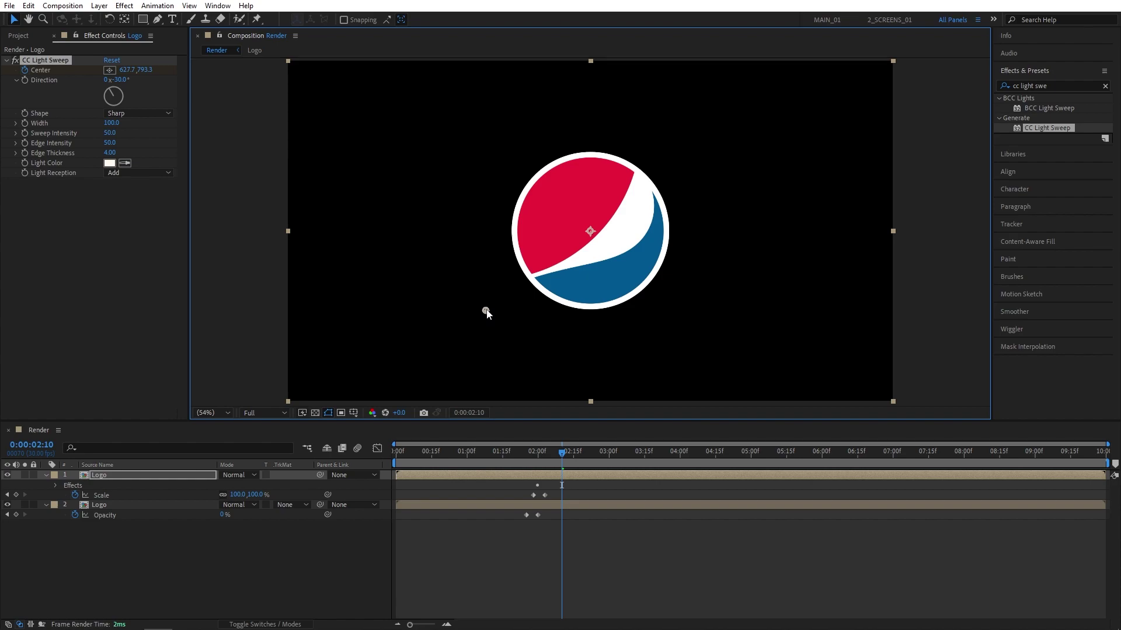
{"action": "left_click_drag", "start_coordinate": [486, 312], "coordinate": [724, 189]}
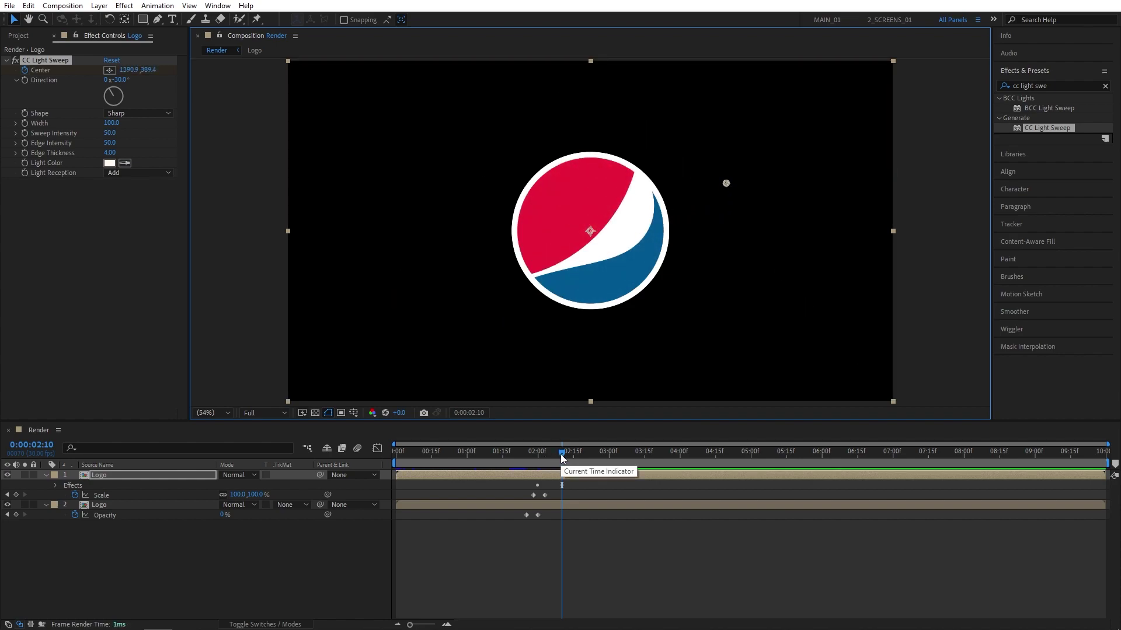
- End the work area near 2:15 and preview the animation from the first frame
{"action": "mouse_move", "coordinate": [562, 457]}
{"action": "left_mouse_down"}
{"action": "mouse_move", "coordinate": [525, 458]}
{"action": "mouse_move", "coordinate": [572, 459]}
{"action": "left_mouse_up"}
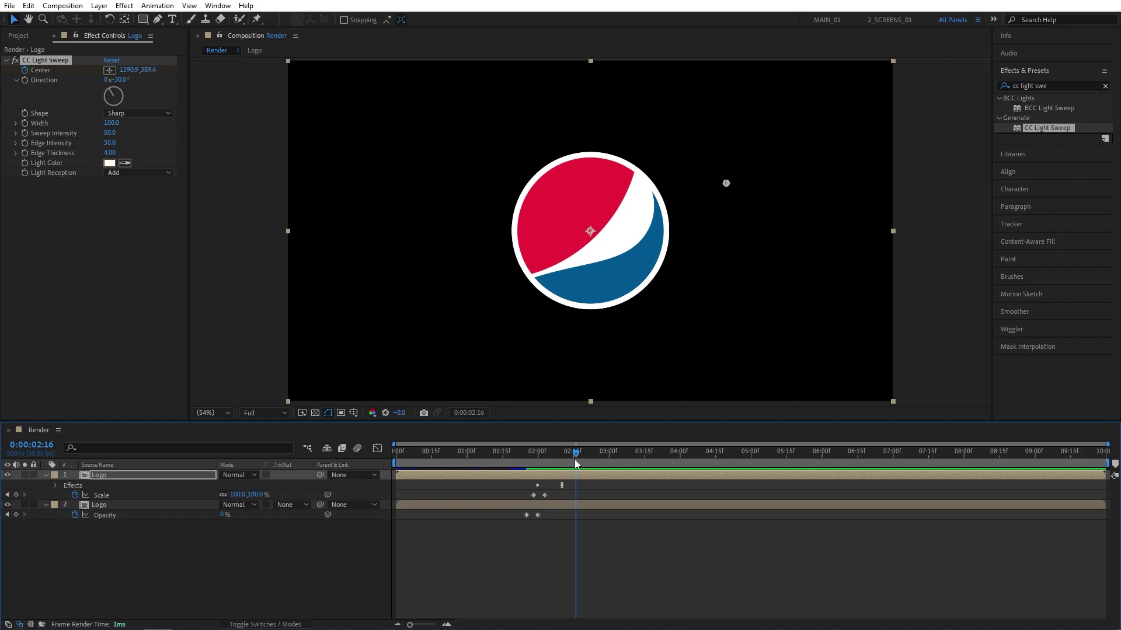
{"action": "key", "text": "n"}
{"action": "key", "text": "Home"}
{"action": "key", "text": "space"}
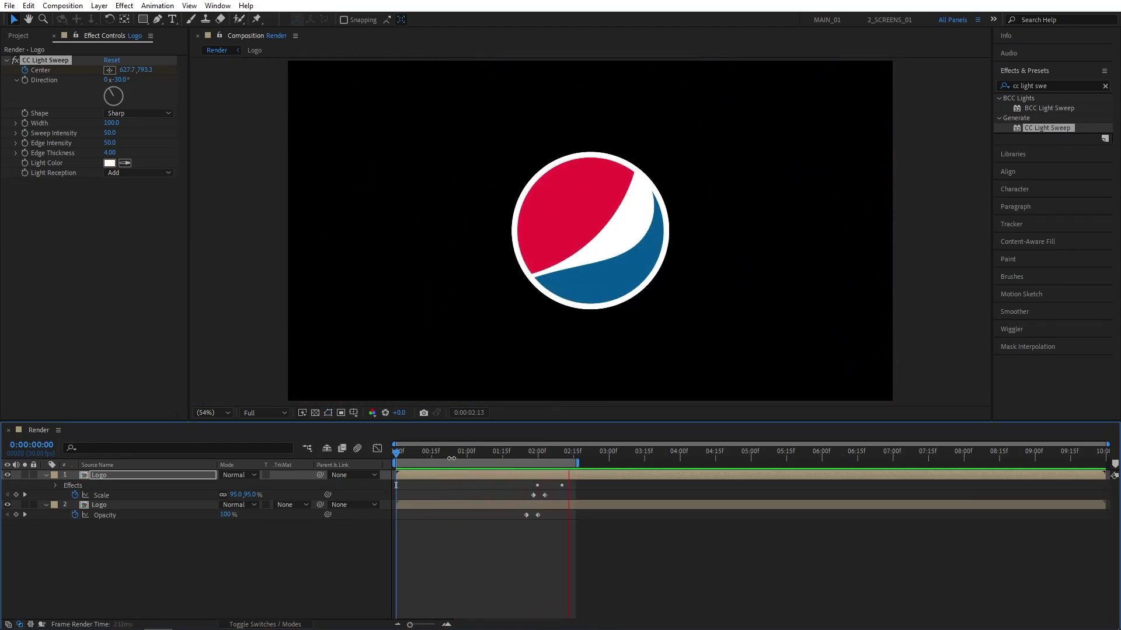
- Create a solid named BG and place it beneath both Logo layers
{"action": "left_click_drag", "start_coordinate": [438, 456], "coordinate": [530, 460]}
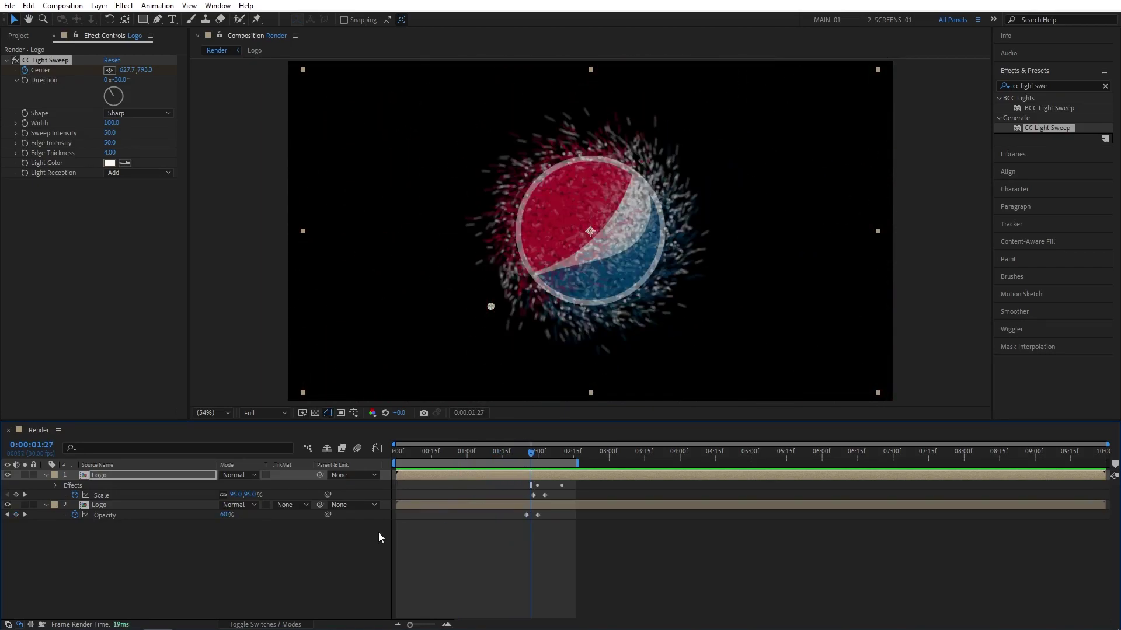
{"action": "left_click", "coordinate": [99, 6]}
{"action": "mouse_move", "coordinate": [119, 18]}
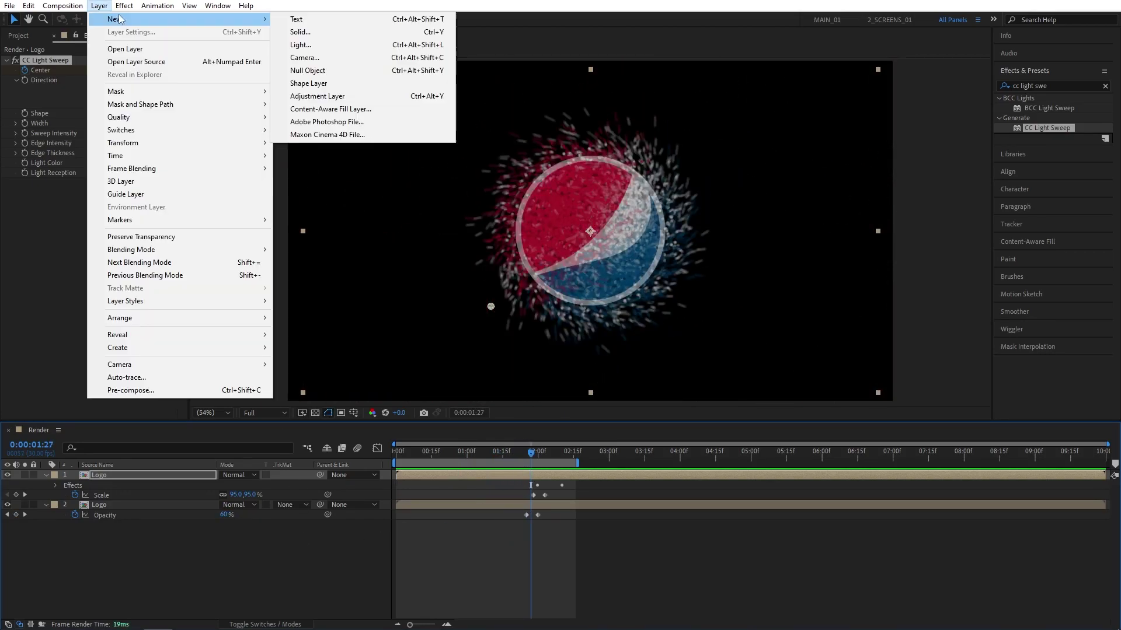
{"action": "left_click", "coordinate": [350, 33]}
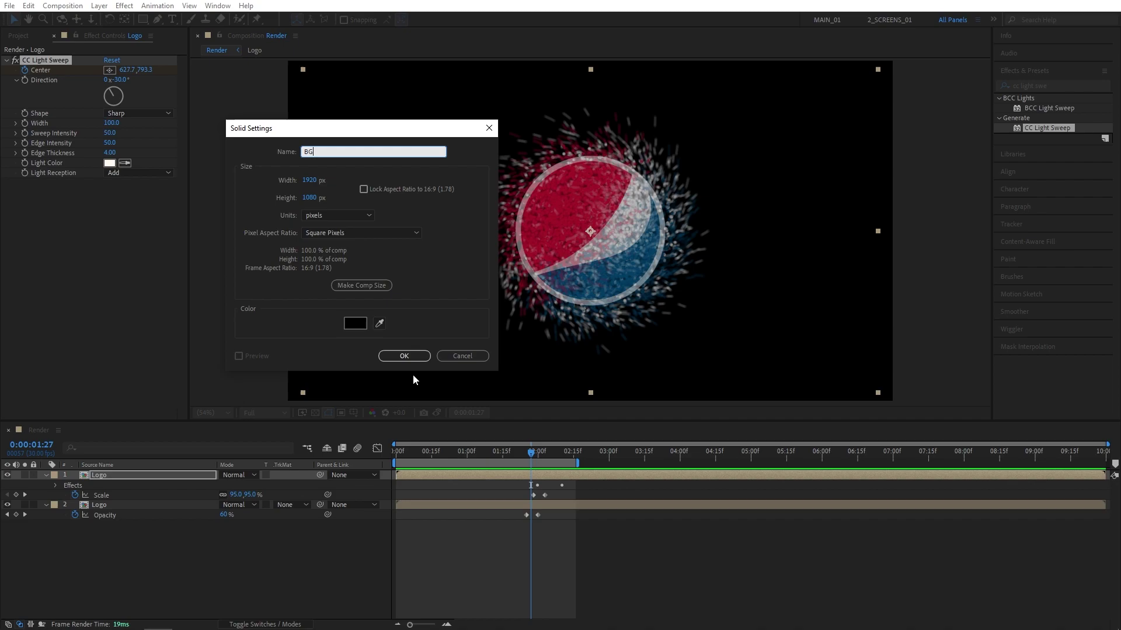
{"action": "left_click", "coordinate": [405, 356]}
{"action": "left_click_drag", "start_coordinate": [102, 474], "coordinate": [93, 558]}
- Apply Gradient Ramp to BG, starting at the comp centre with a Radial Ramp shape
{"action": "left_click", "coordinate": [1057, 86]}
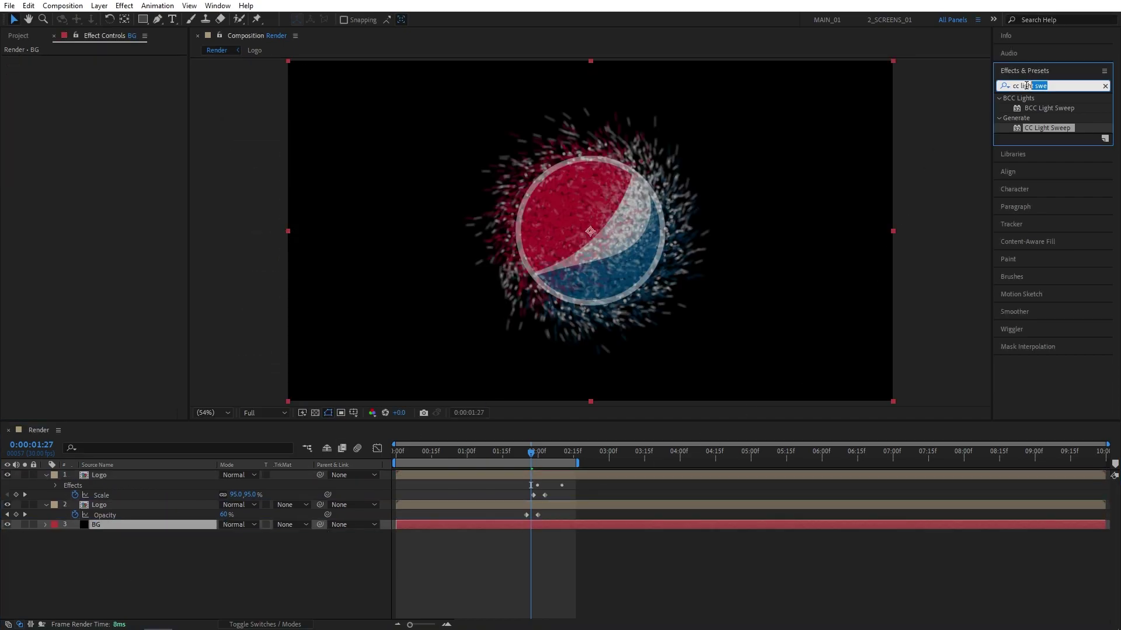
{"action": "type", "text": "ramp"}
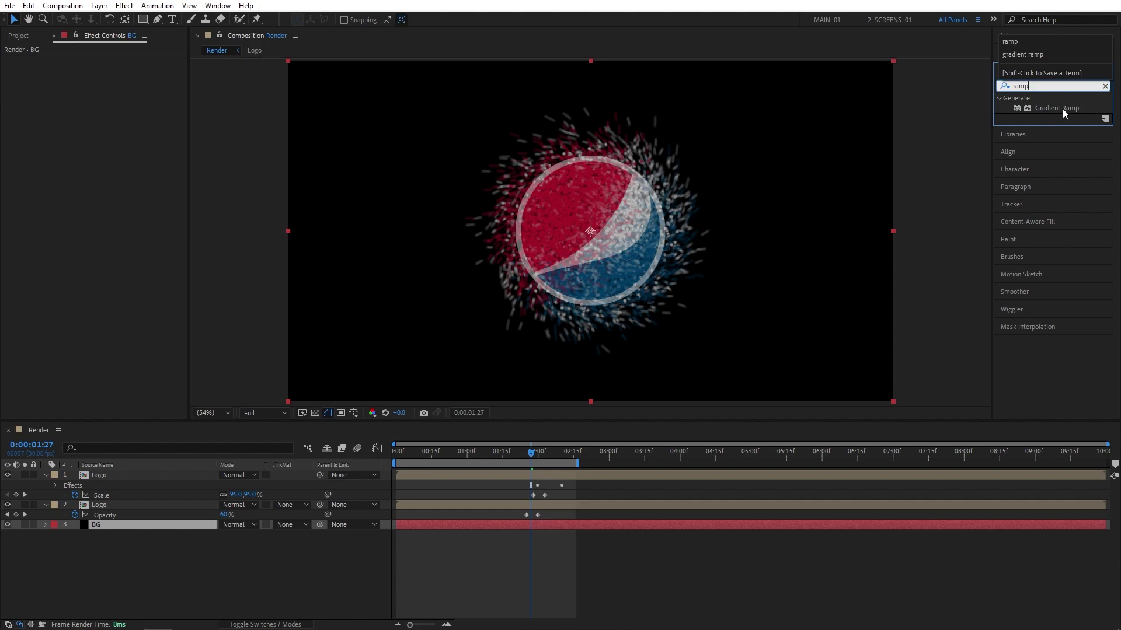
{"action": "left_click_drag", "start_coordinate": [1057, 108], "coordinate": [116, 521]}
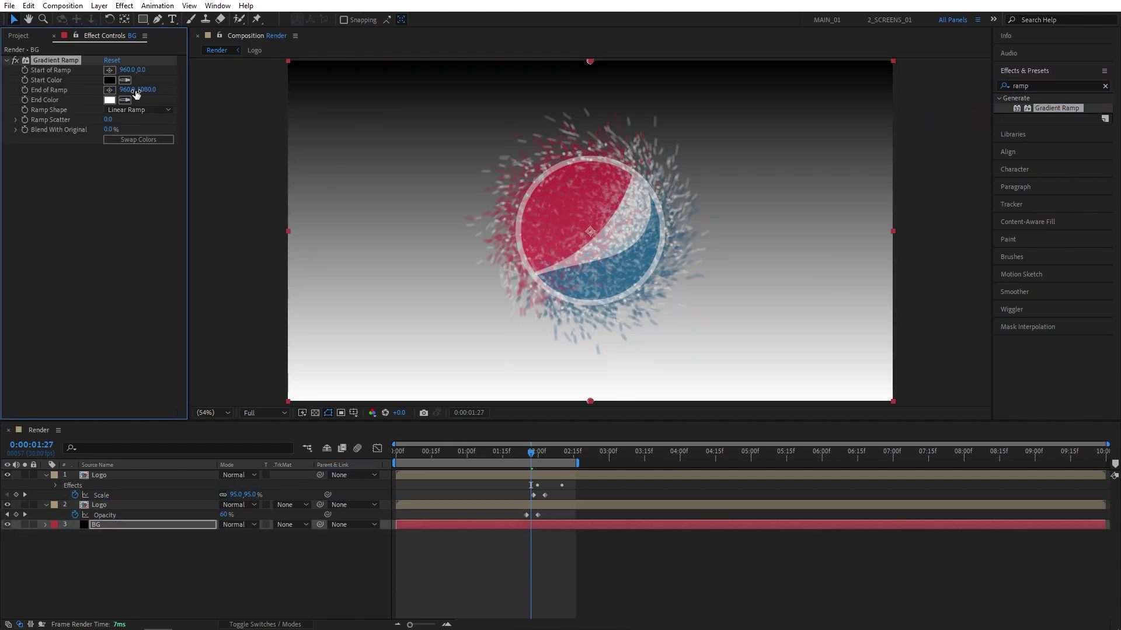
{"action": "left_click", "coordinate": [109, 72]}
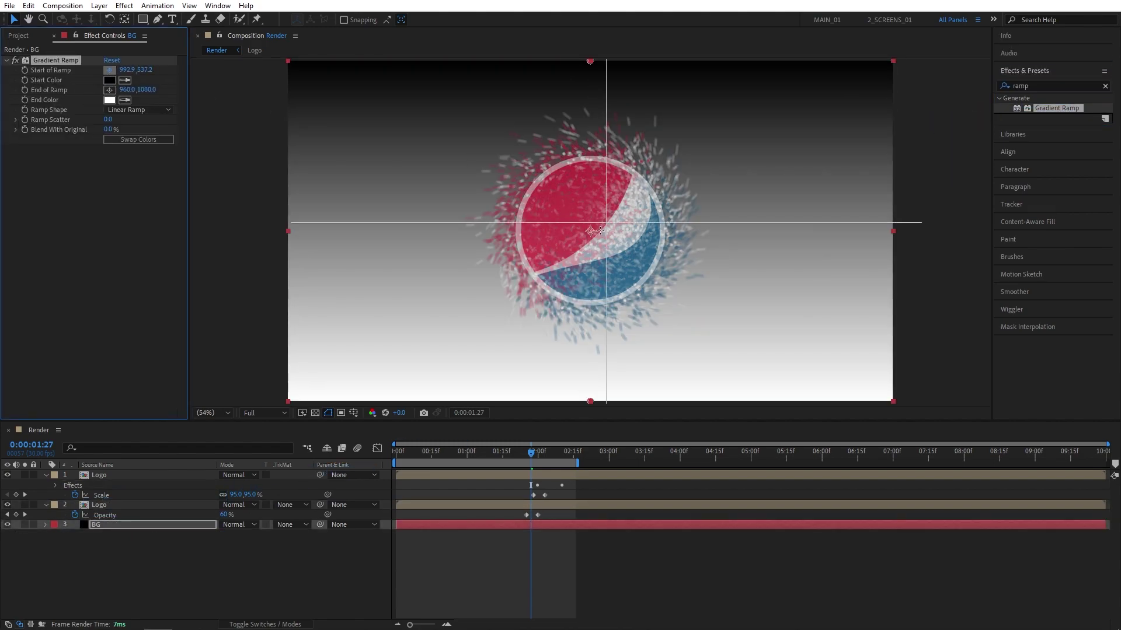
{"action": "left_click", "coordinate": [590, 231]}
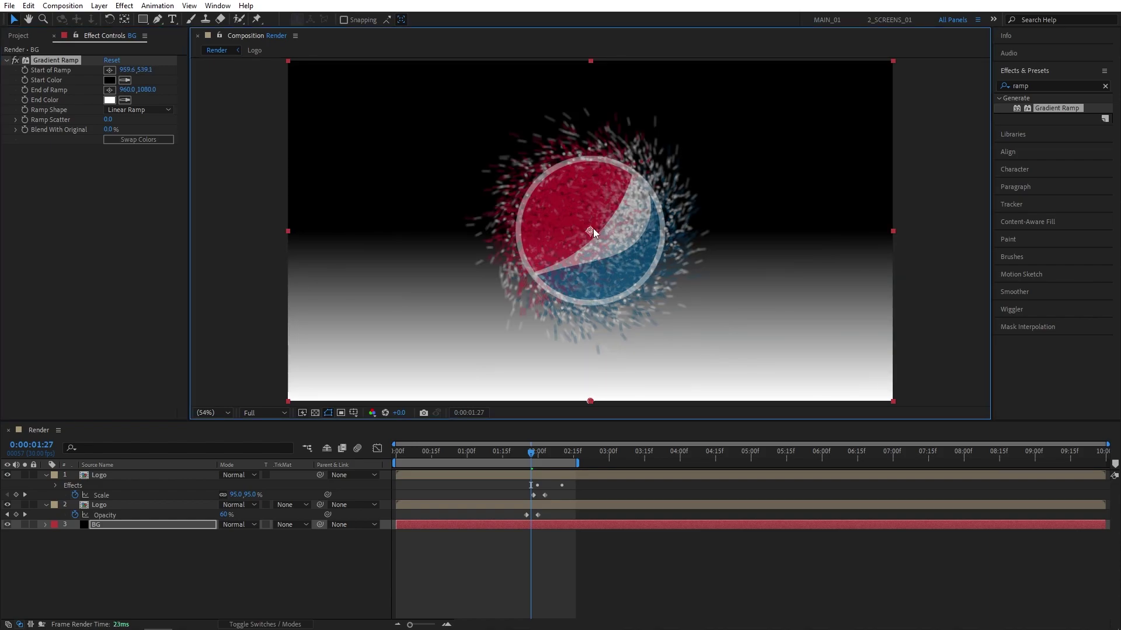
{"action": "left_click", "coordinate": [127, 110]}
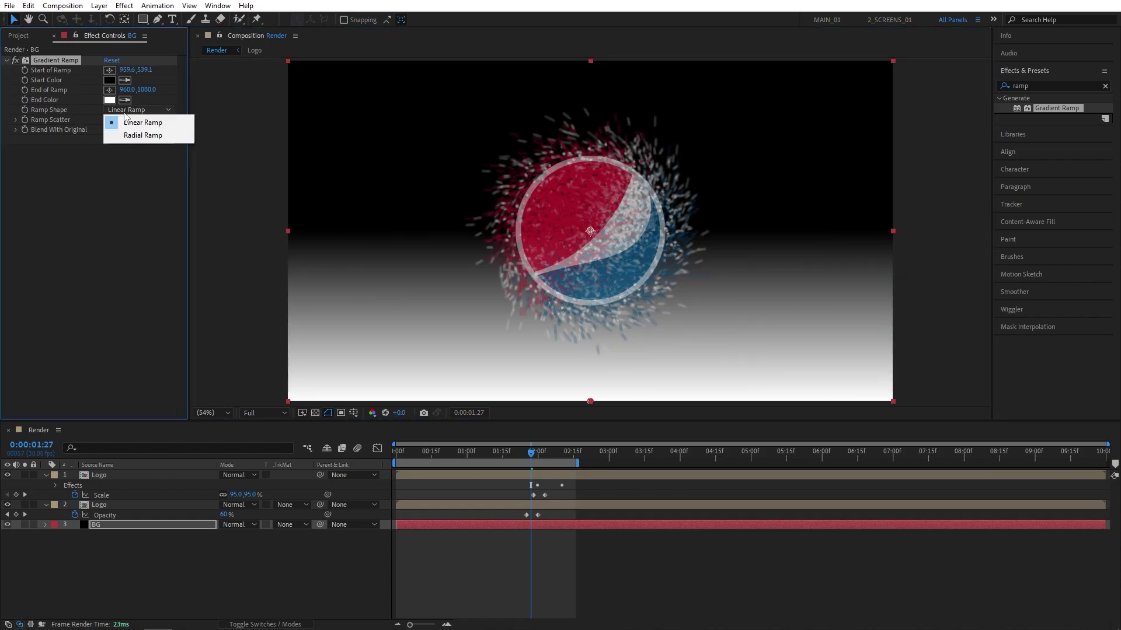
{"action": "left_click", "coordinate": [148, 135]}
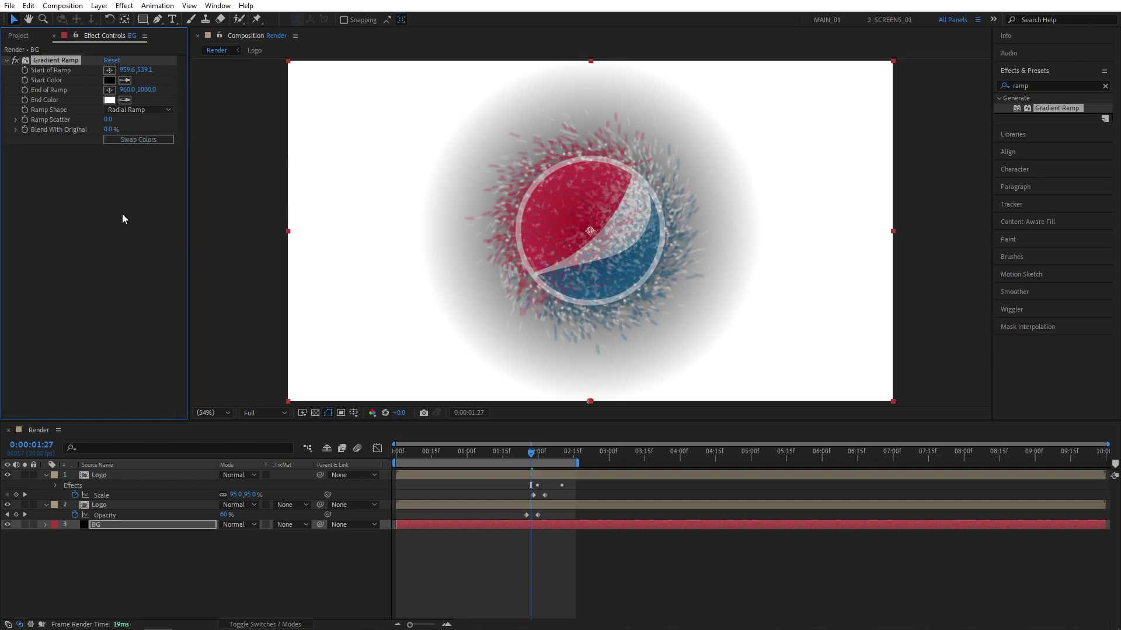
- Set the Gradient Ramp End Color to a very dark red and Start Color to dark blue
{"action": "left_click", "coordinate": [109, 100]}
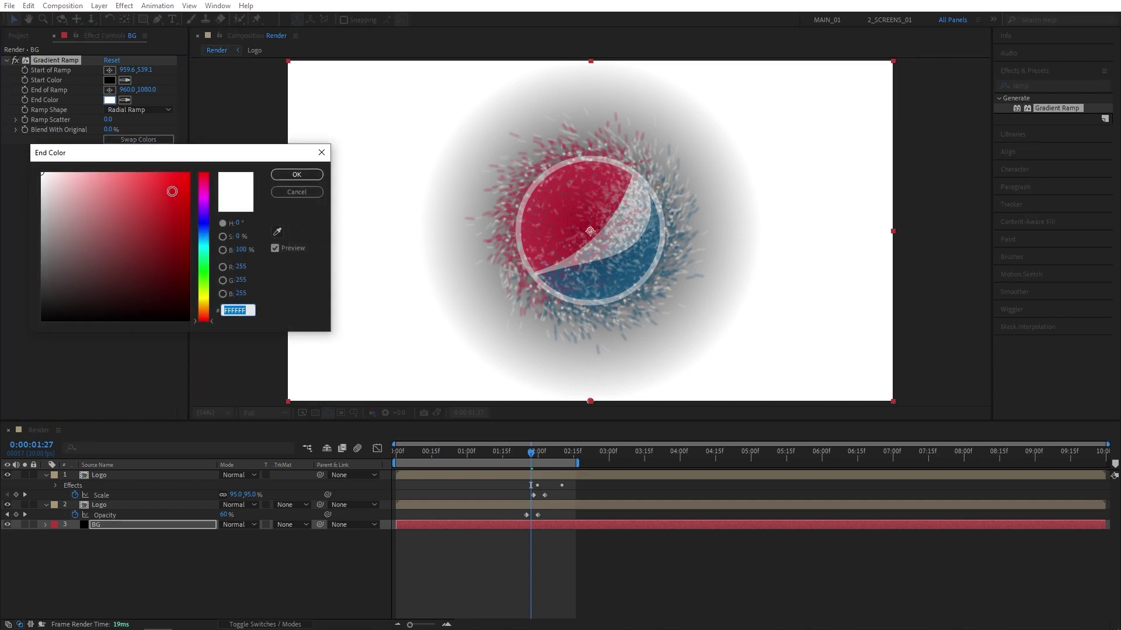
{"action": "left_click_drag", "start_coordinate": [173, 188], "coordinate": [212, 277]}
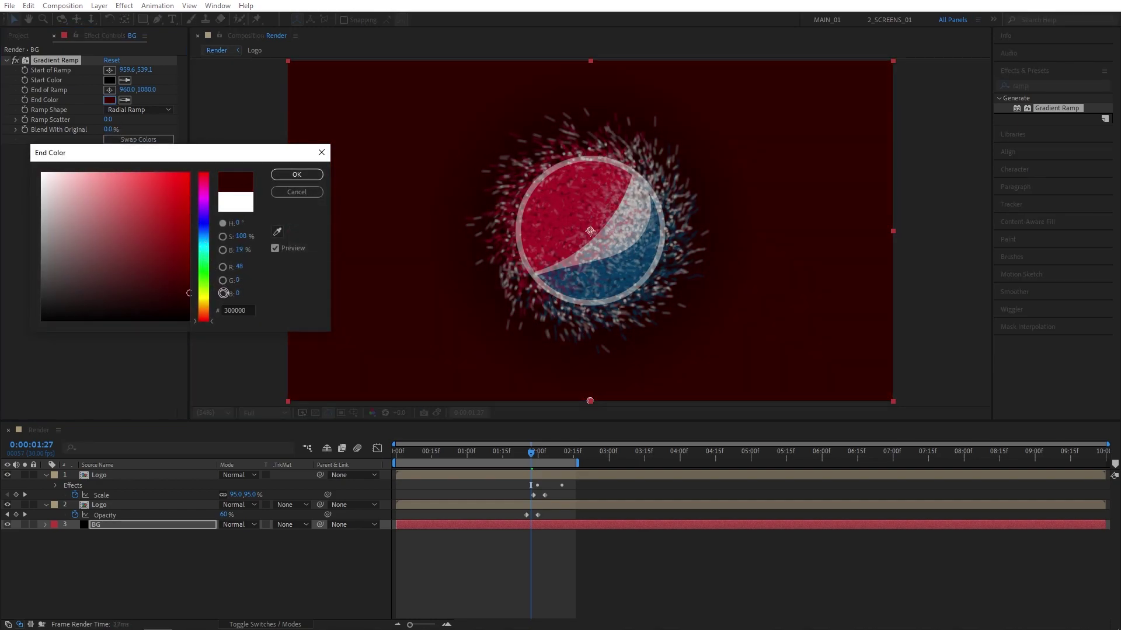
{"action": "left_click", "coordinate": [297, 174]}
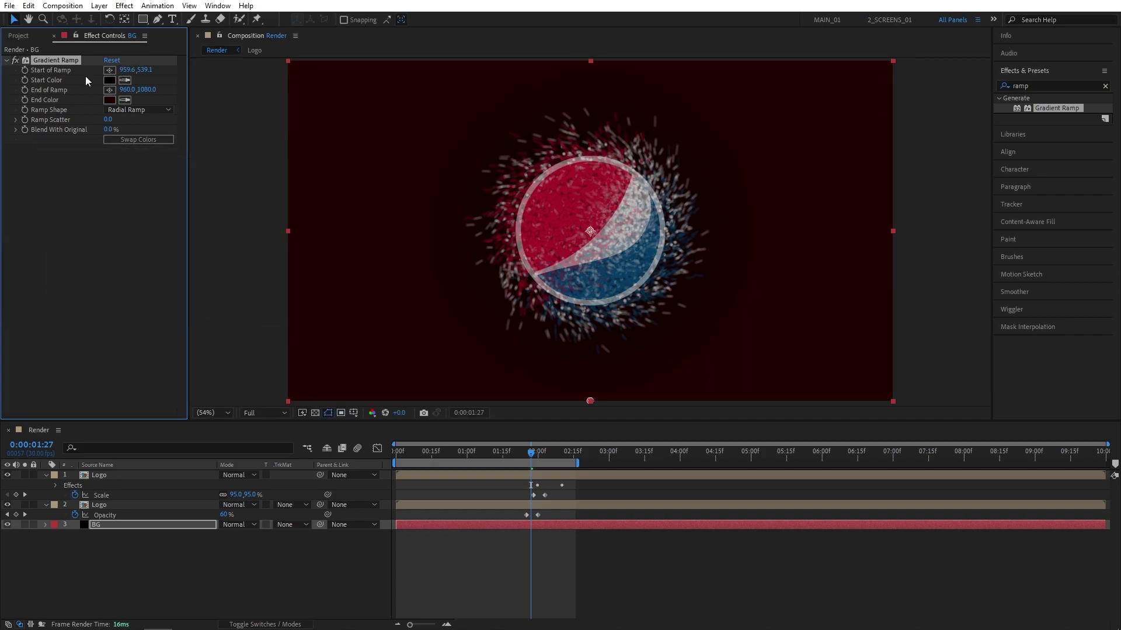
{"action": "left_click", "coordinate": [112, 81]}
{"action": "left_click_drag", "start_coordinate": [206, 219], "coordinate": [207, 227]}
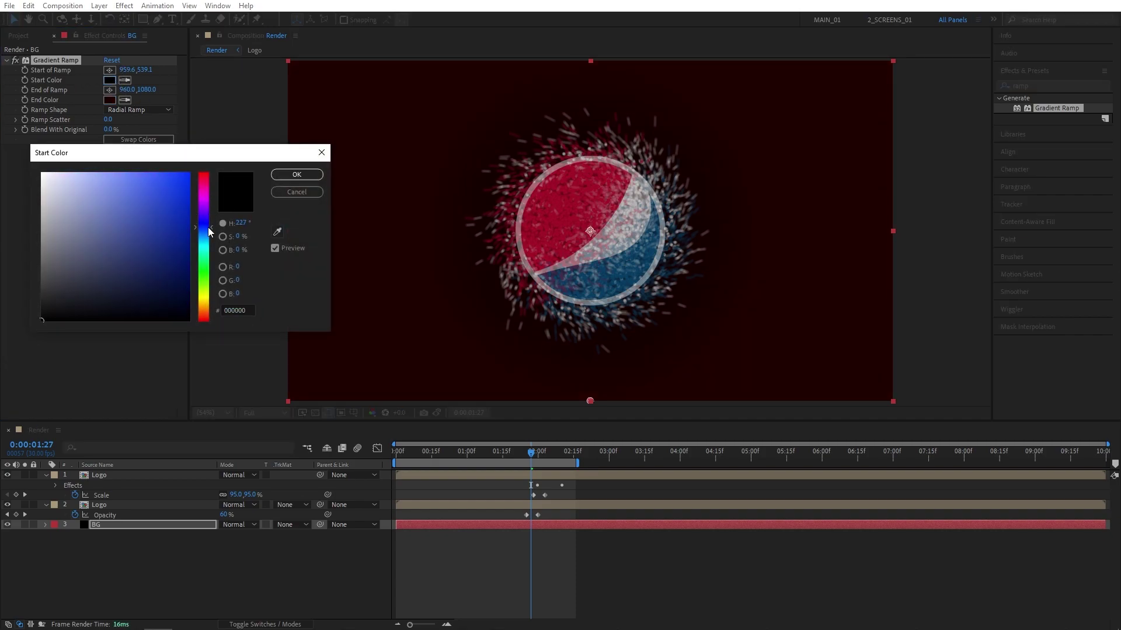
{"action": "left_click", "coordinate": [191, 295]}
{"action": "left_click", "coordinate": [296, 174]}
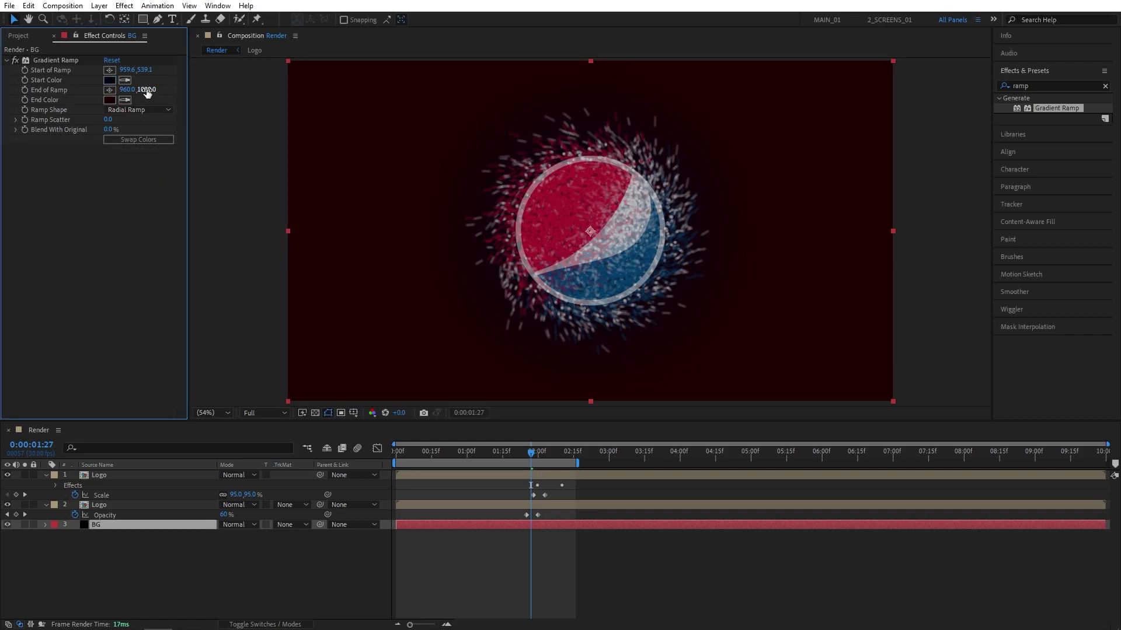
- Extend End of Ramp Y to 1599, keep the blue centre, and set Ramp Scatter to 50
{"action": "left_click_drag", "start_coordinate": [150, 89], "coordinate": [193, 94]}
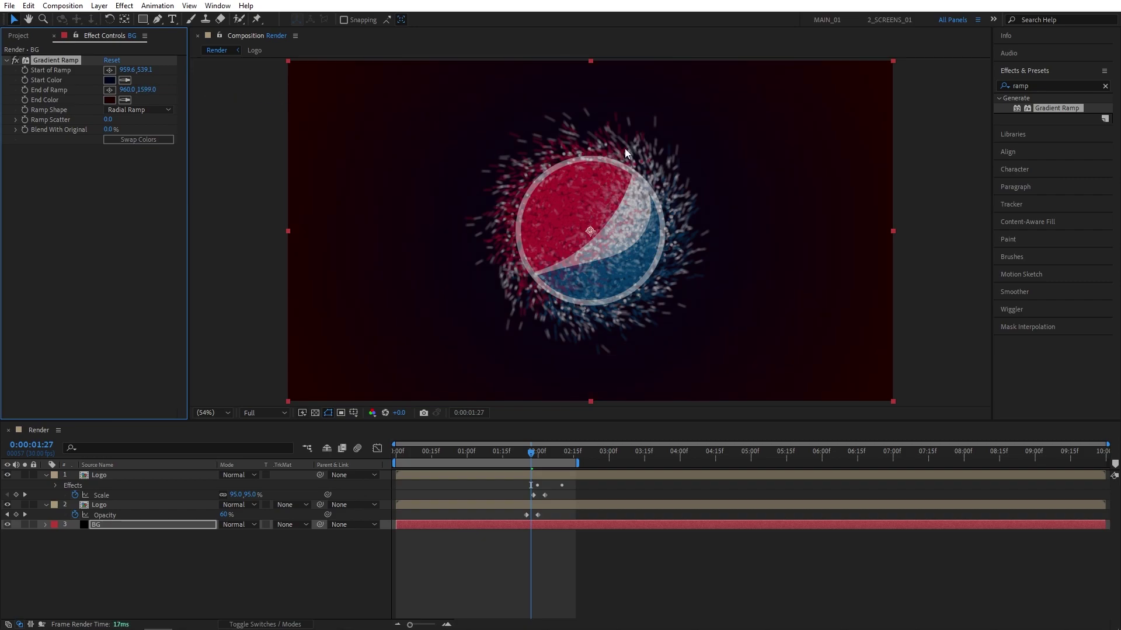
{"action": "left_click", "coordinate": [138, 140]}
{"action": "left_click", "coordinate": [137, 142]}
{"action": "left_click", "coordinate": [100, 178]}
{"action": "type", "text": "5"}
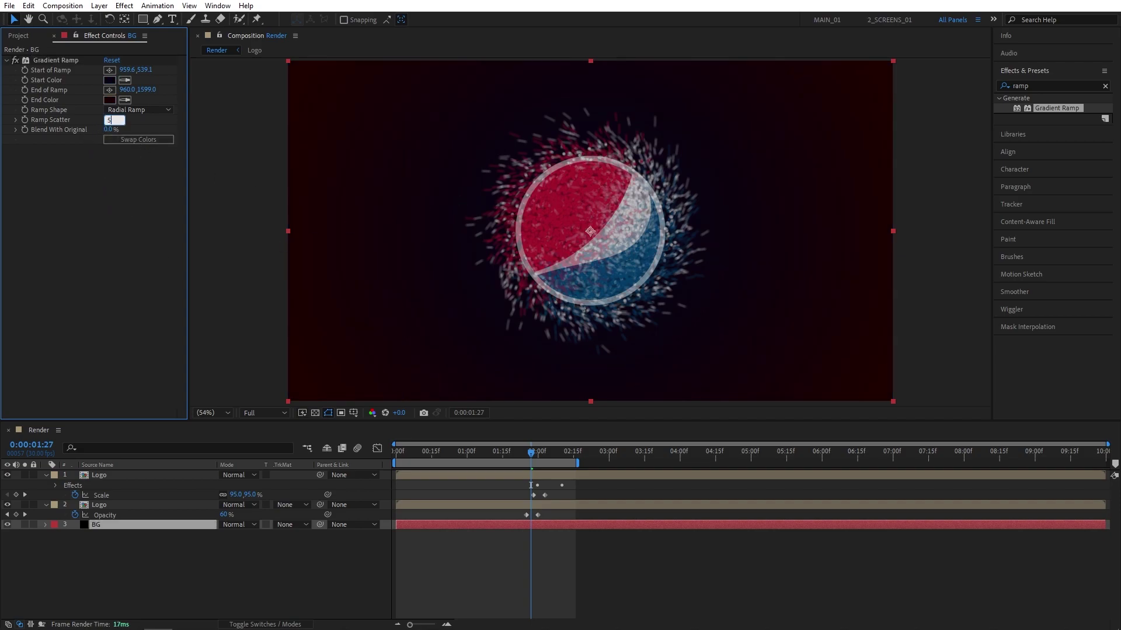
{"action": "type", "text": "0"}
{"action": "key", "text": "Return"}
{"action": "left_click_drag", "start_coordinate": [530, 456], "coordinate": [378, 462]}
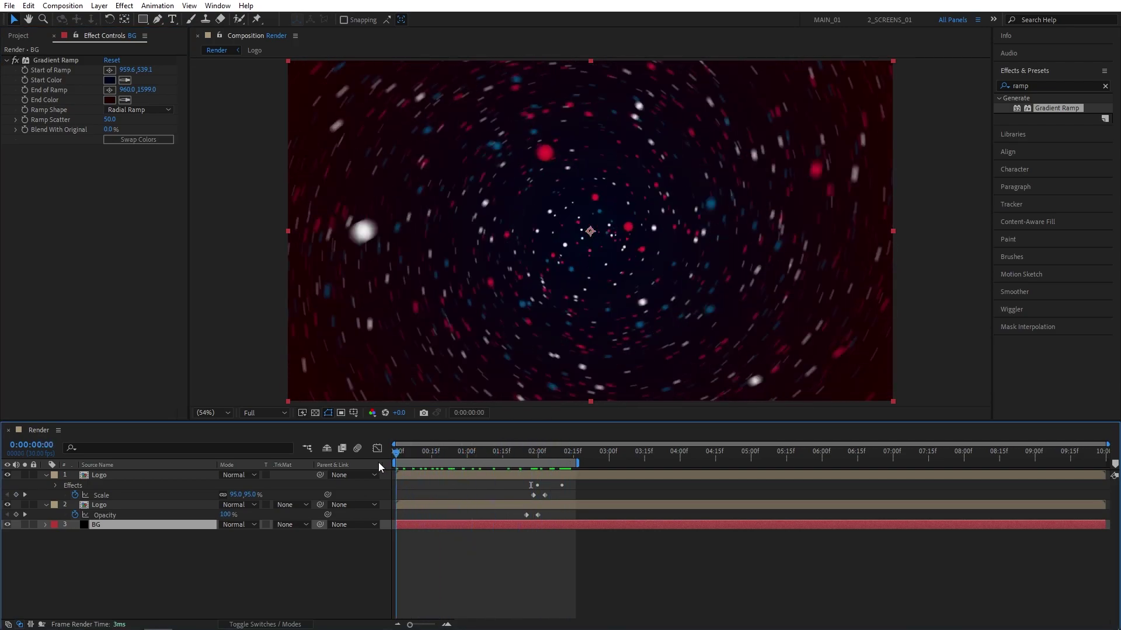
{"action": "left_click", "coordinate": [327, 590]}
{"action": "key", "text": "space"}
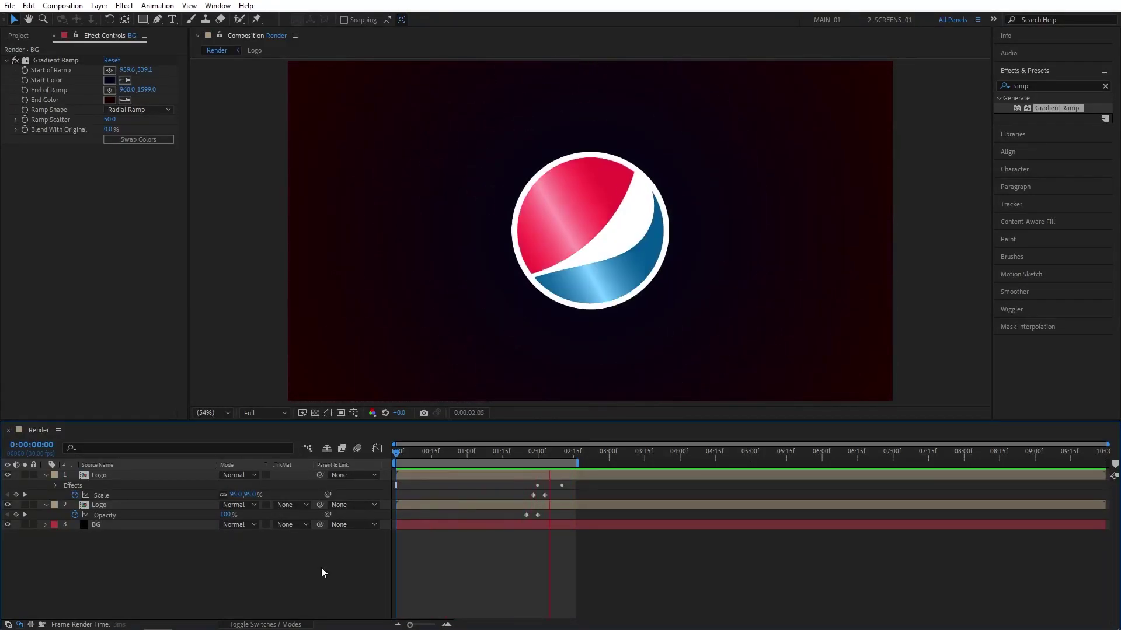
{"action": "left_click_drag", "start_coordinate": [408, 453], "coordinate": [377, 484]}
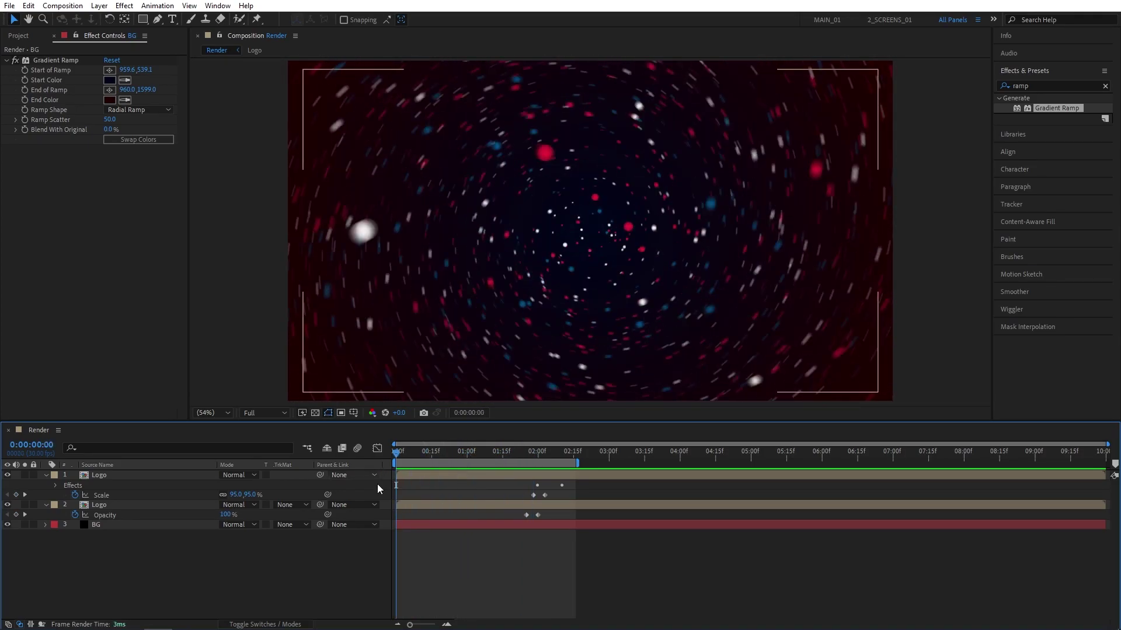
{"action": "key", "text": "space"}
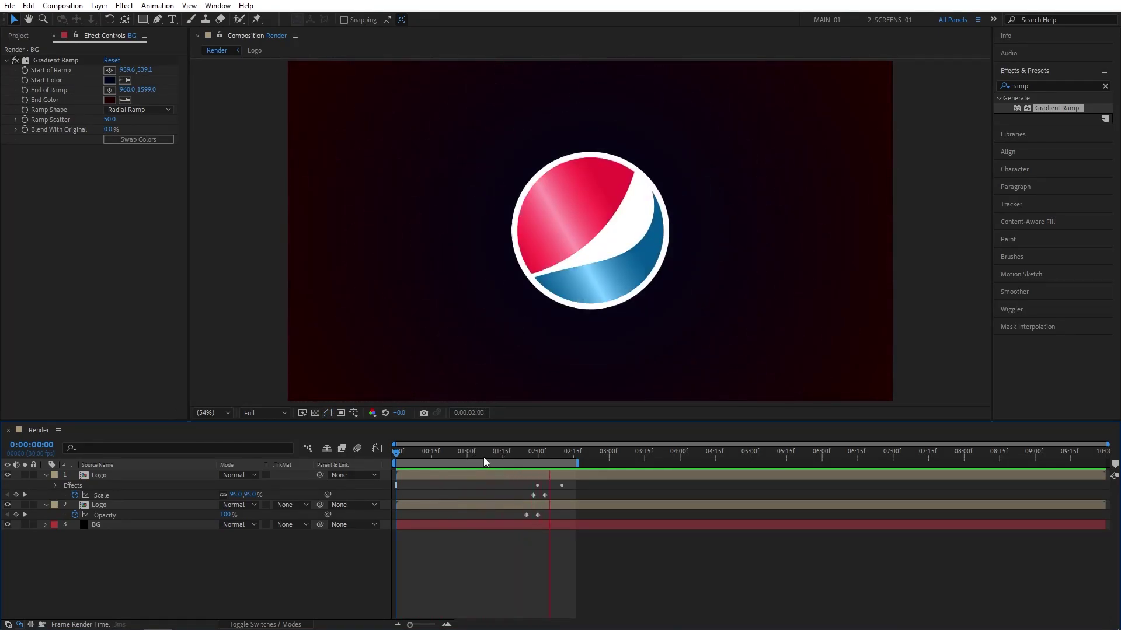
{"action": "left_click_drag", "start_coordinate": [483, 457], "coordinate": [340, 583]}
{"action": "key", "text": "space"}
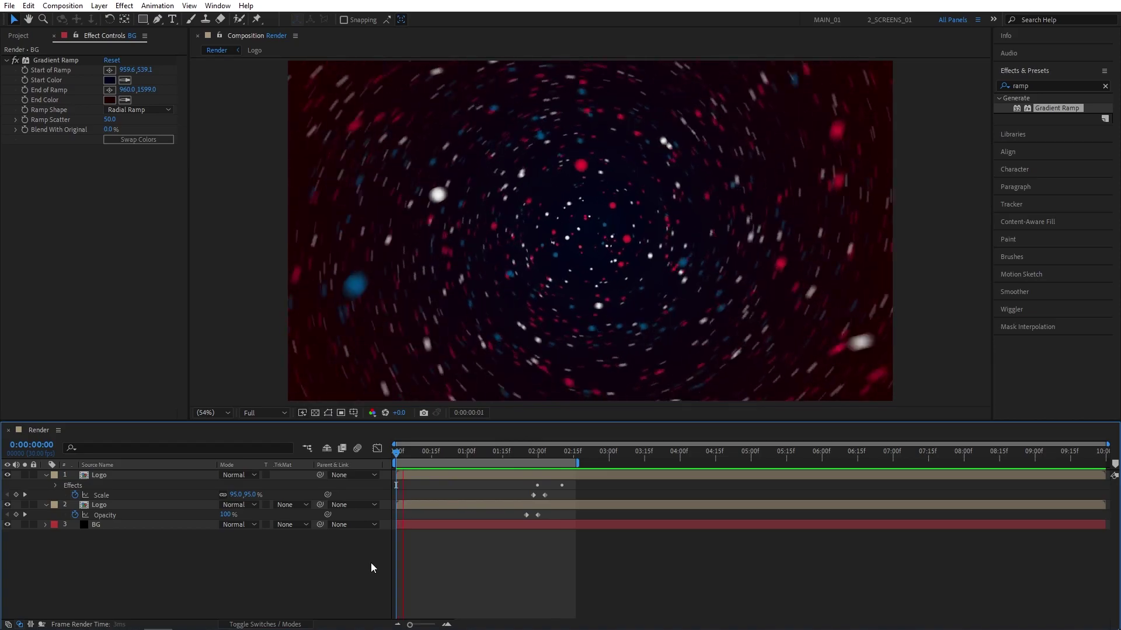